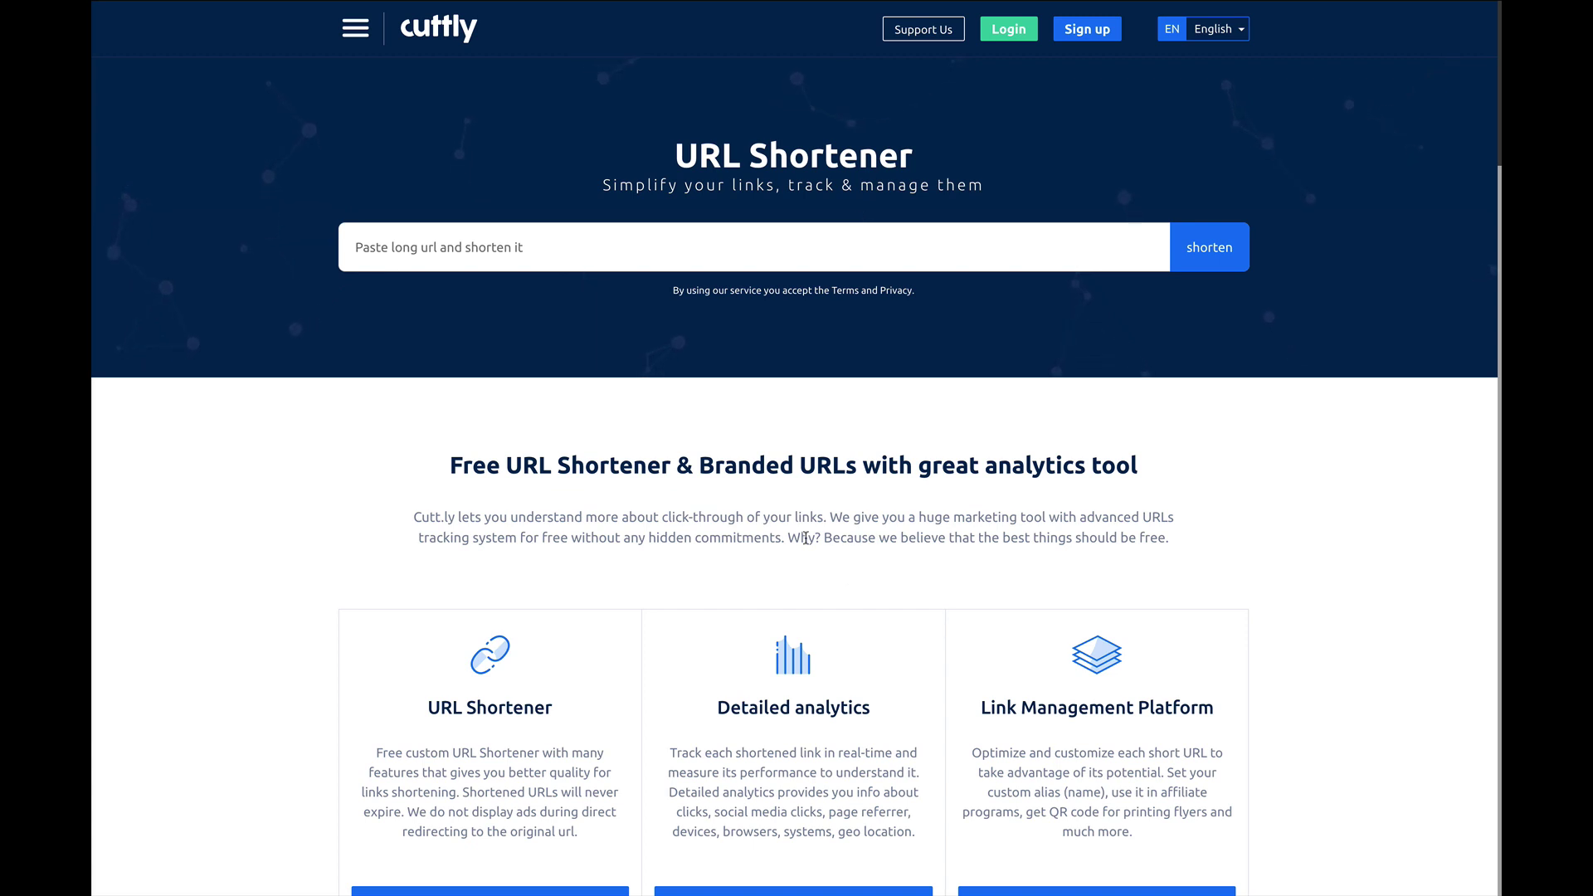
- Highlight the article's intro paragraph, then clear the highlight
{"action": "double_click", "coordinate": [741, 533]}
{"action": "triple_click", "coordinate": [742, 530]}
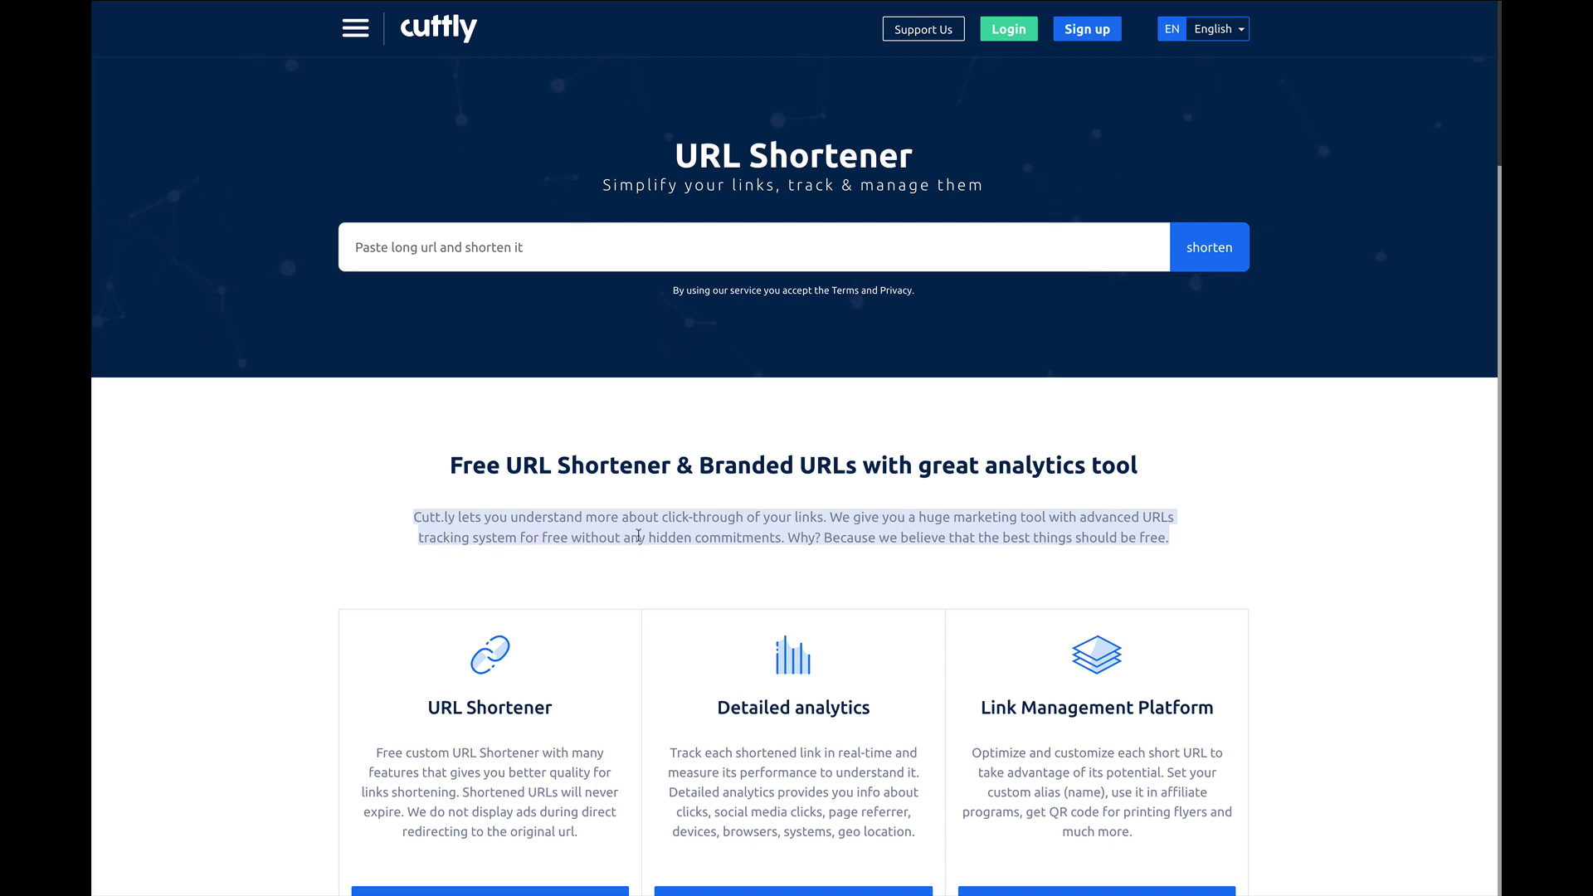
{"action": "left_click", "coordinate": [846, 539]}
{"action": "triple_click", "coordinate": [846, 539]}
{"action": "left_click", "coordinate": [847, 540]}
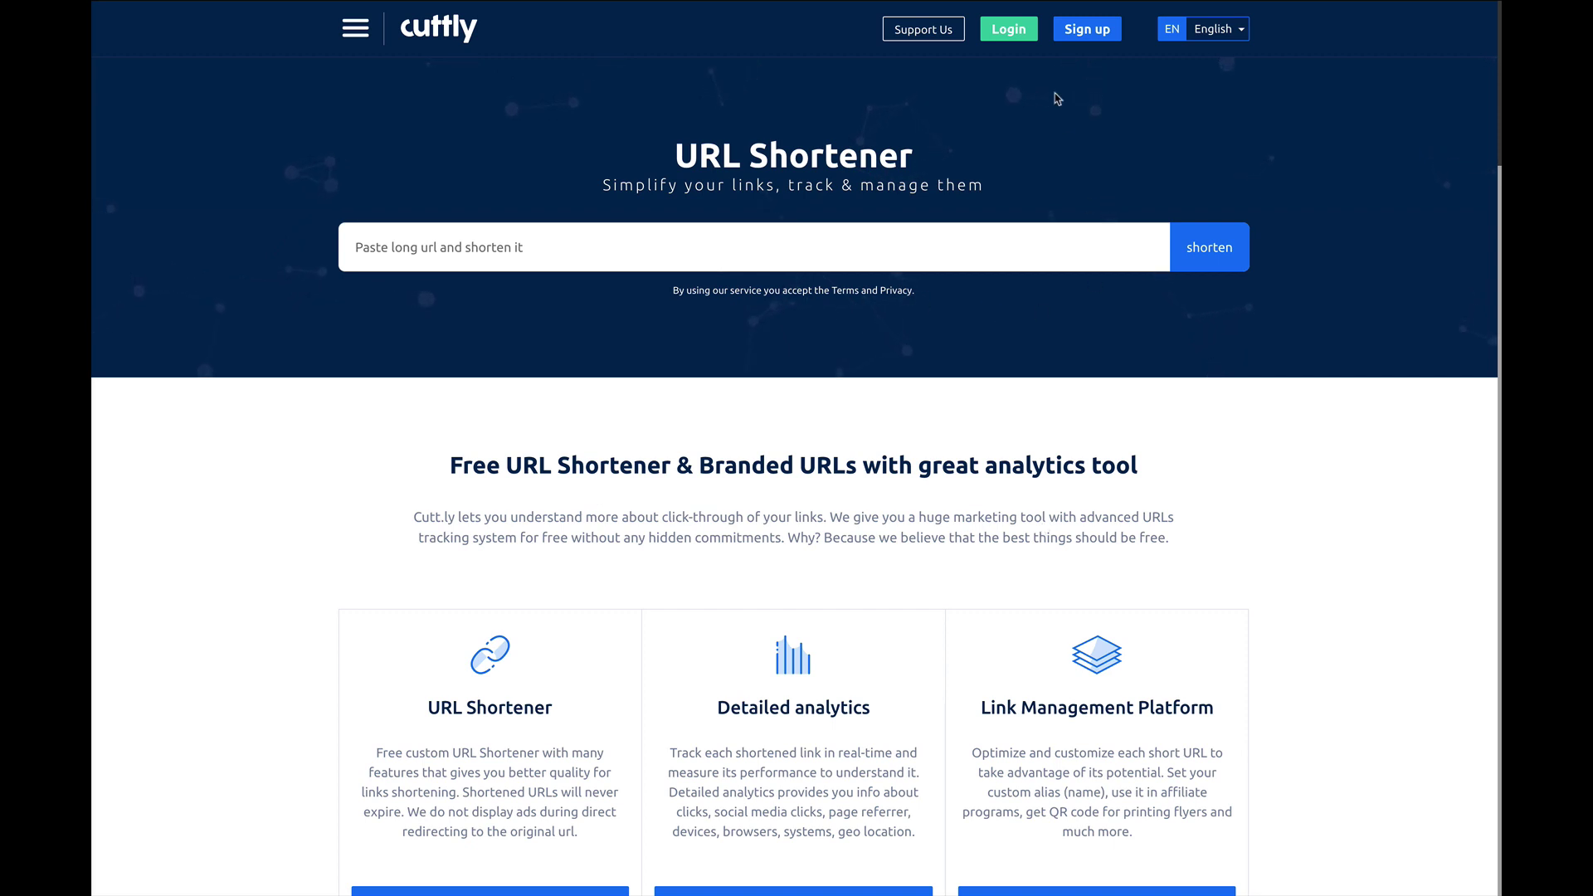
- Sign in to Cuttly with the saved account credentials
{"action": "left_click", "coordinate": [1009, 33]}
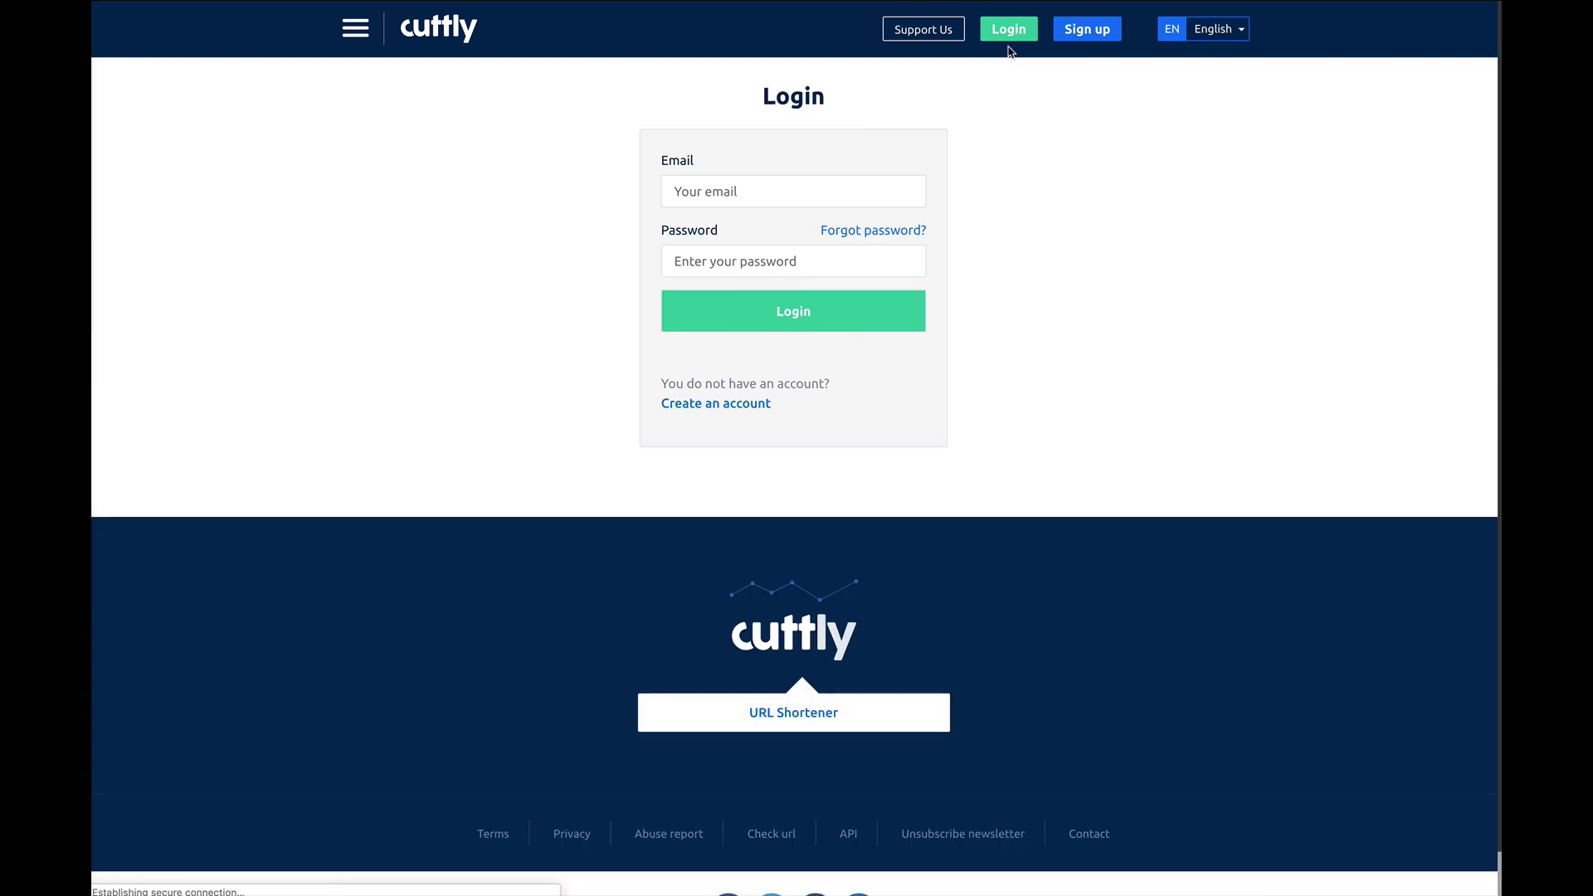
{"action": "left_click", "coordinate": [722, 191]}
{"action": "left_click", "coordinate": [730, 232]}
{"action": "key", "text": "Return"}
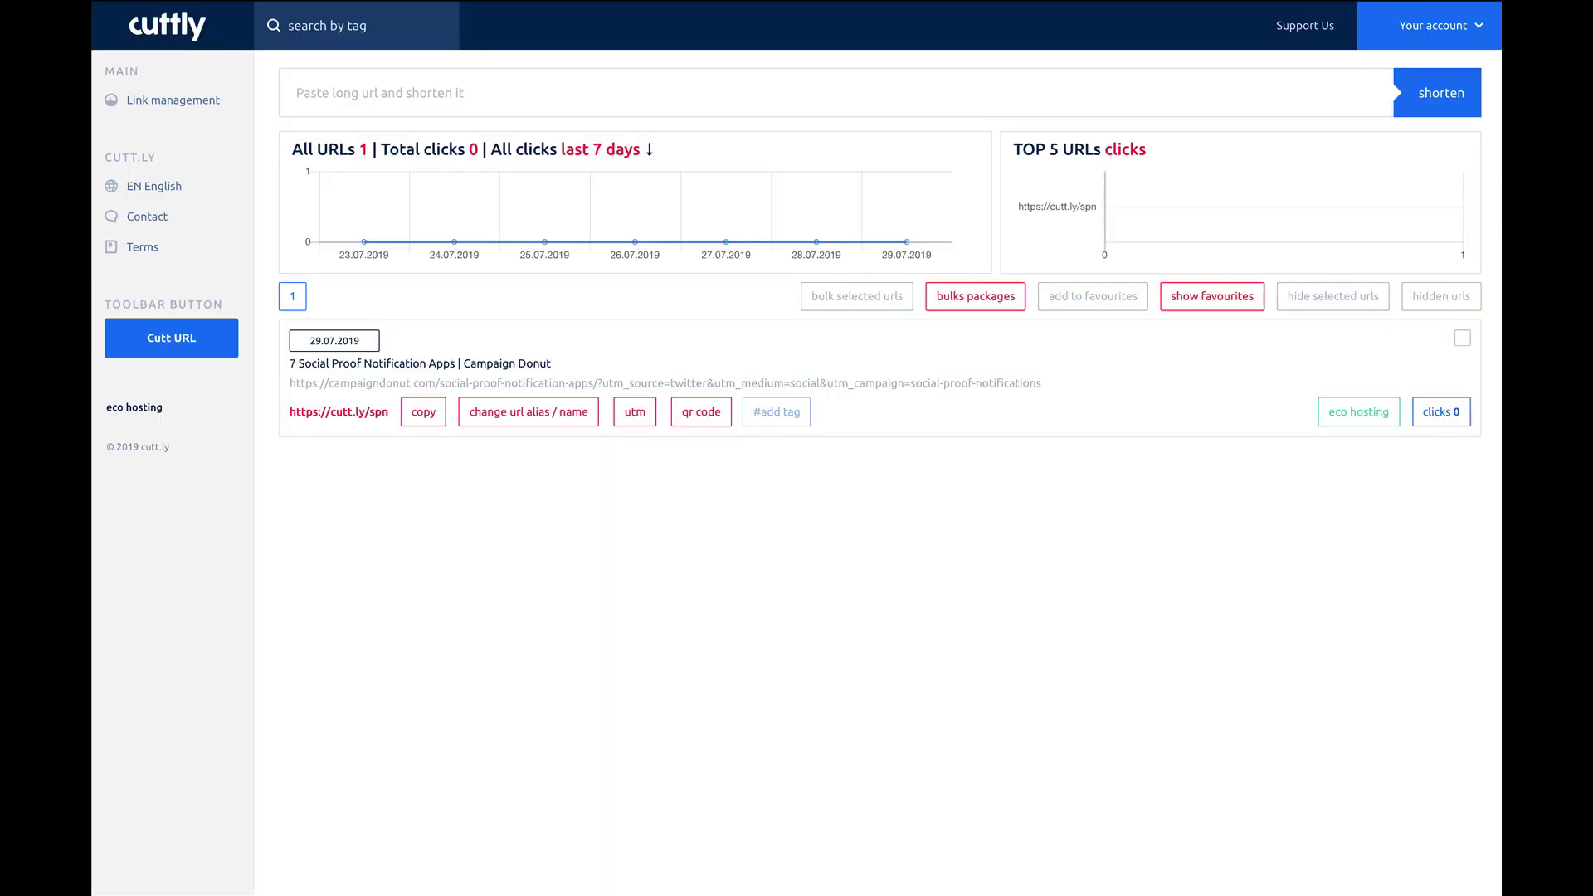
- Drag the Cutt URL bookmarklet from the sidebar to the browser's bookmarks
{"action": "mouse_move", "coordinate": [145, 103]}
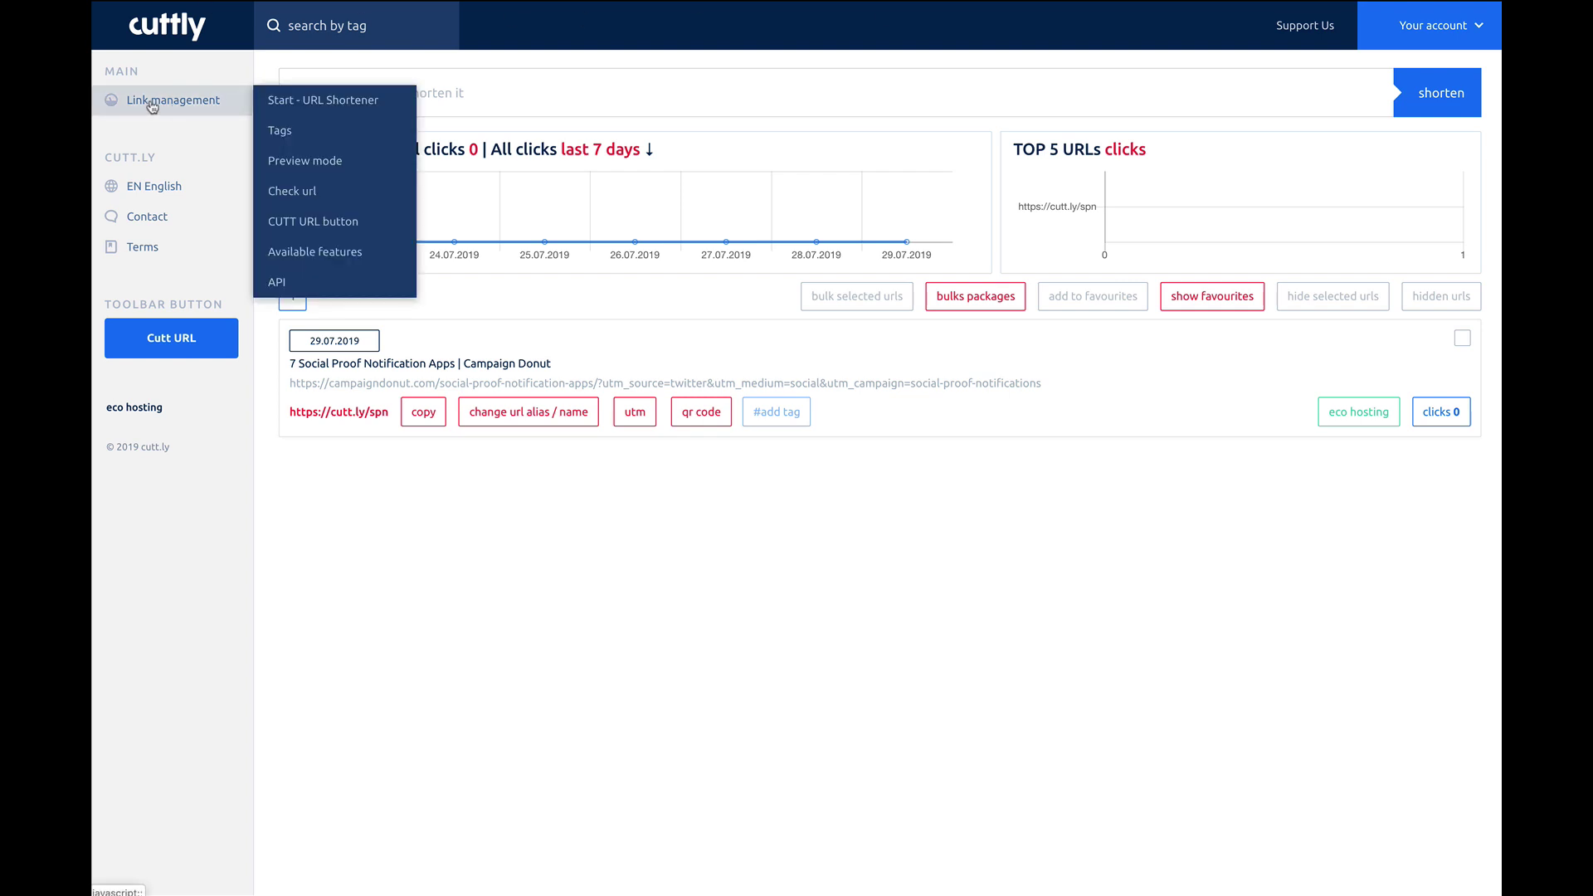
{"action": "mouse_move", "coordinate": [162, 192]}
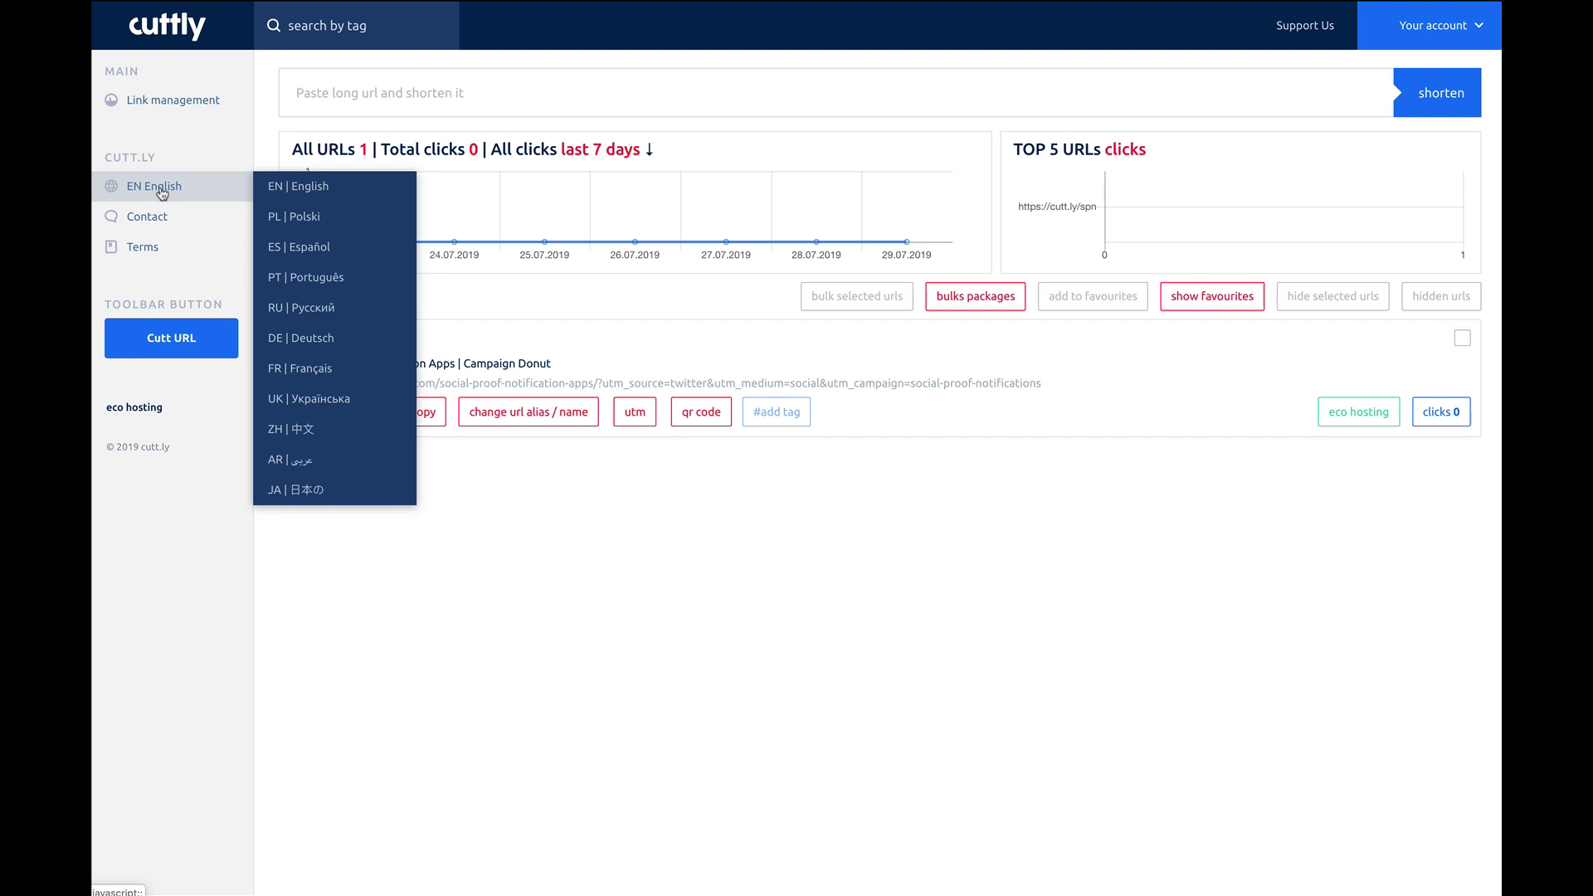
{"action": "mouse_move", "coordinate": [157, 249]}
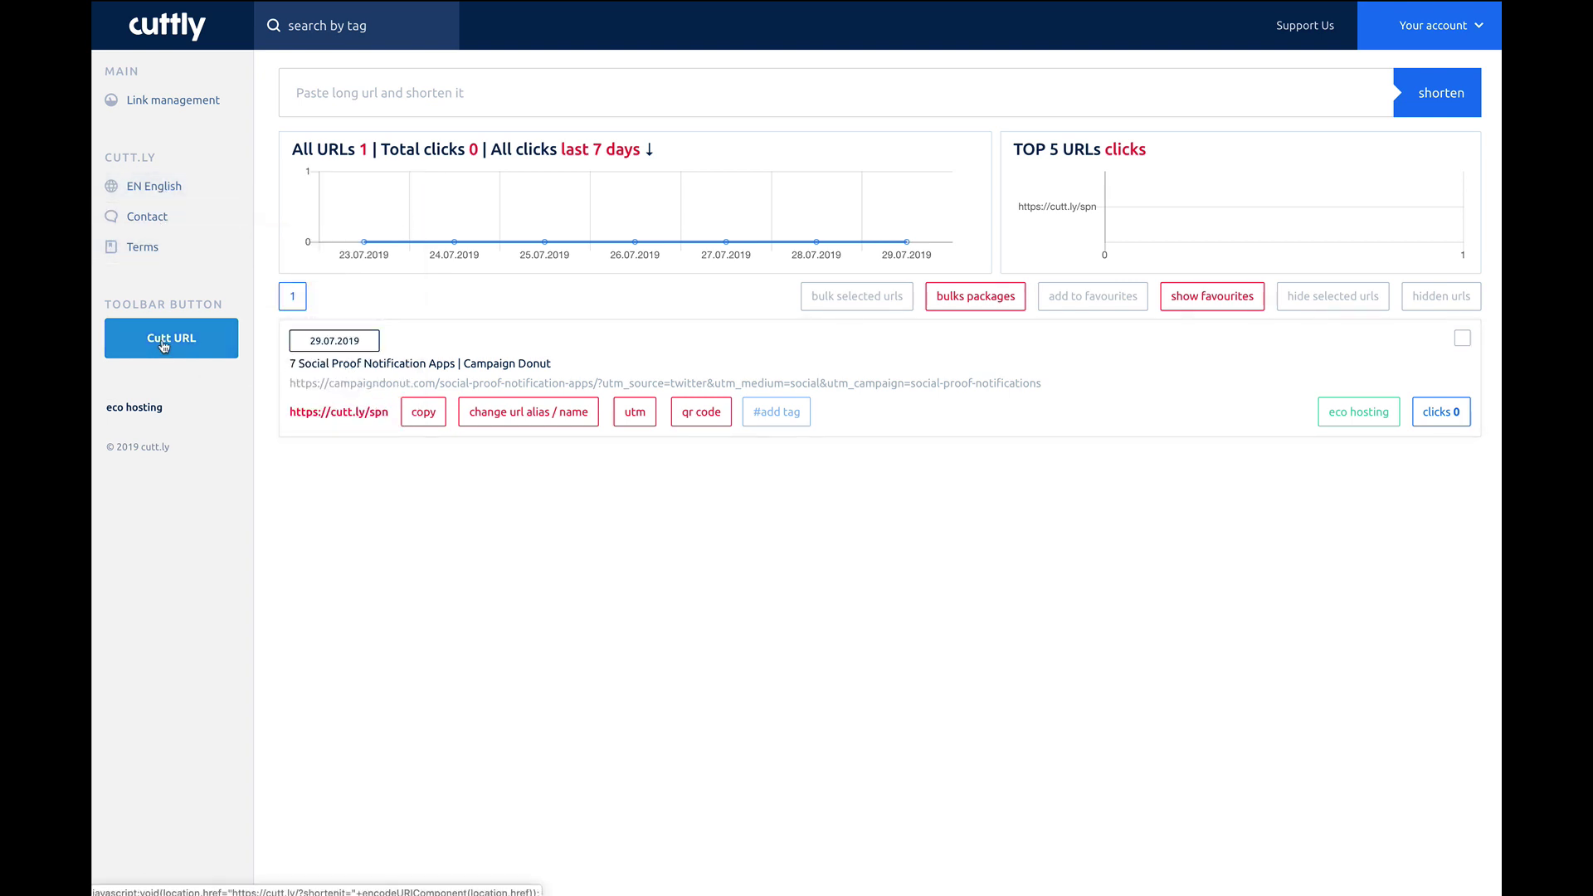
{"action": "mouse_move", "coordinate": [162, 352]}
{"action": "left_mouse_down"}
{"action": "mouse_move", "coordinate": [323, 355]}
{"action": "mouse_move", "coordinate": [185, 338]}
{"action": "left_mouse_up"}
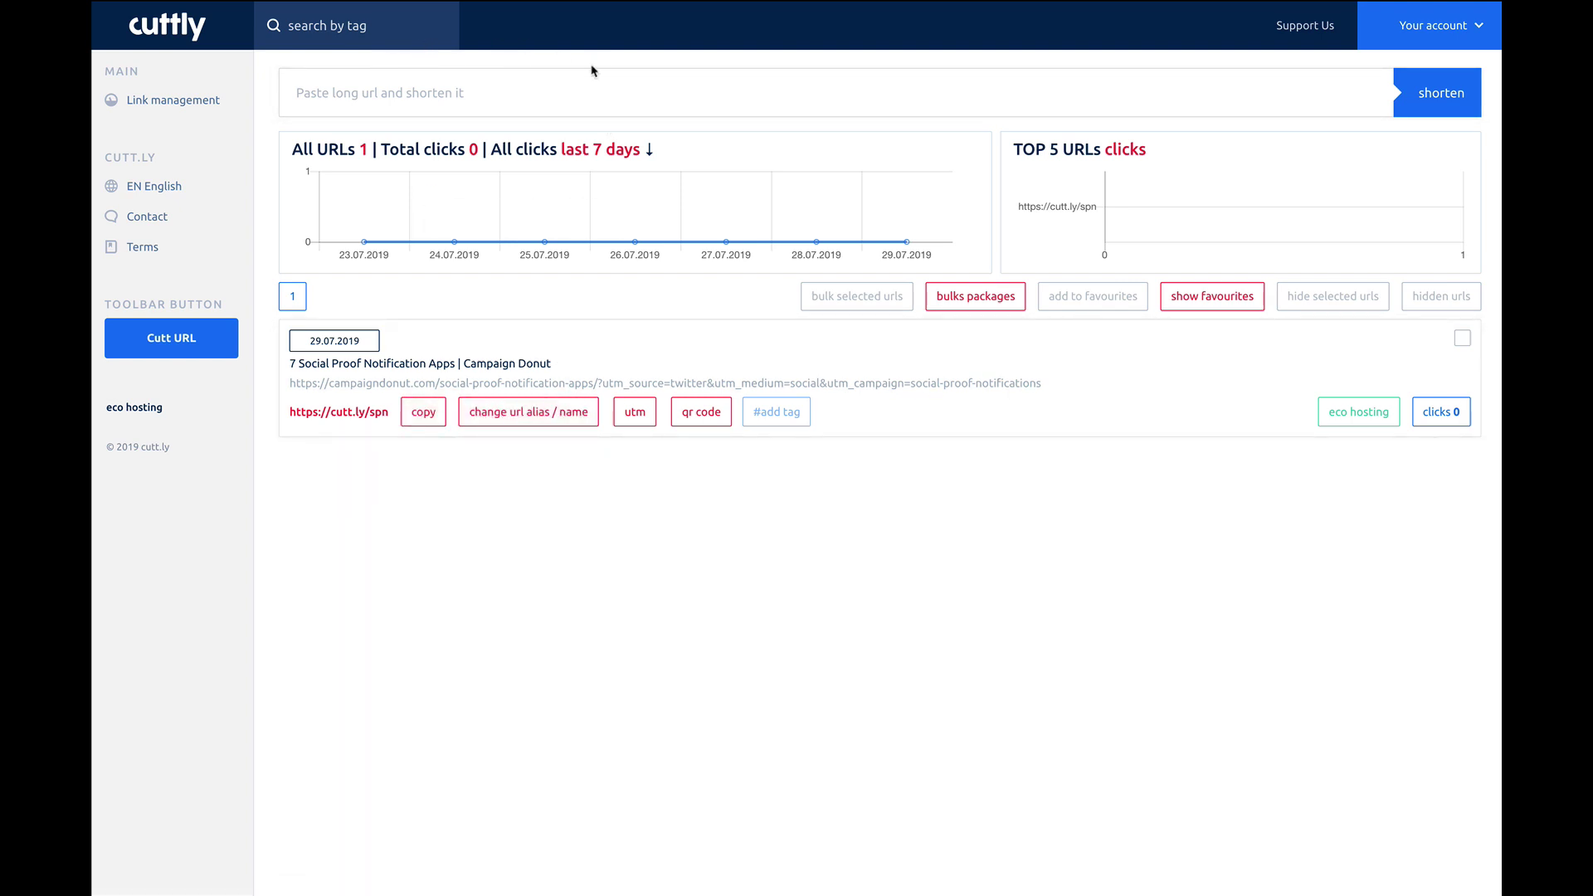
- Open the account settings page from Your account > Edit account
{"action": "left_click", "coordinate": [1462, 29]}
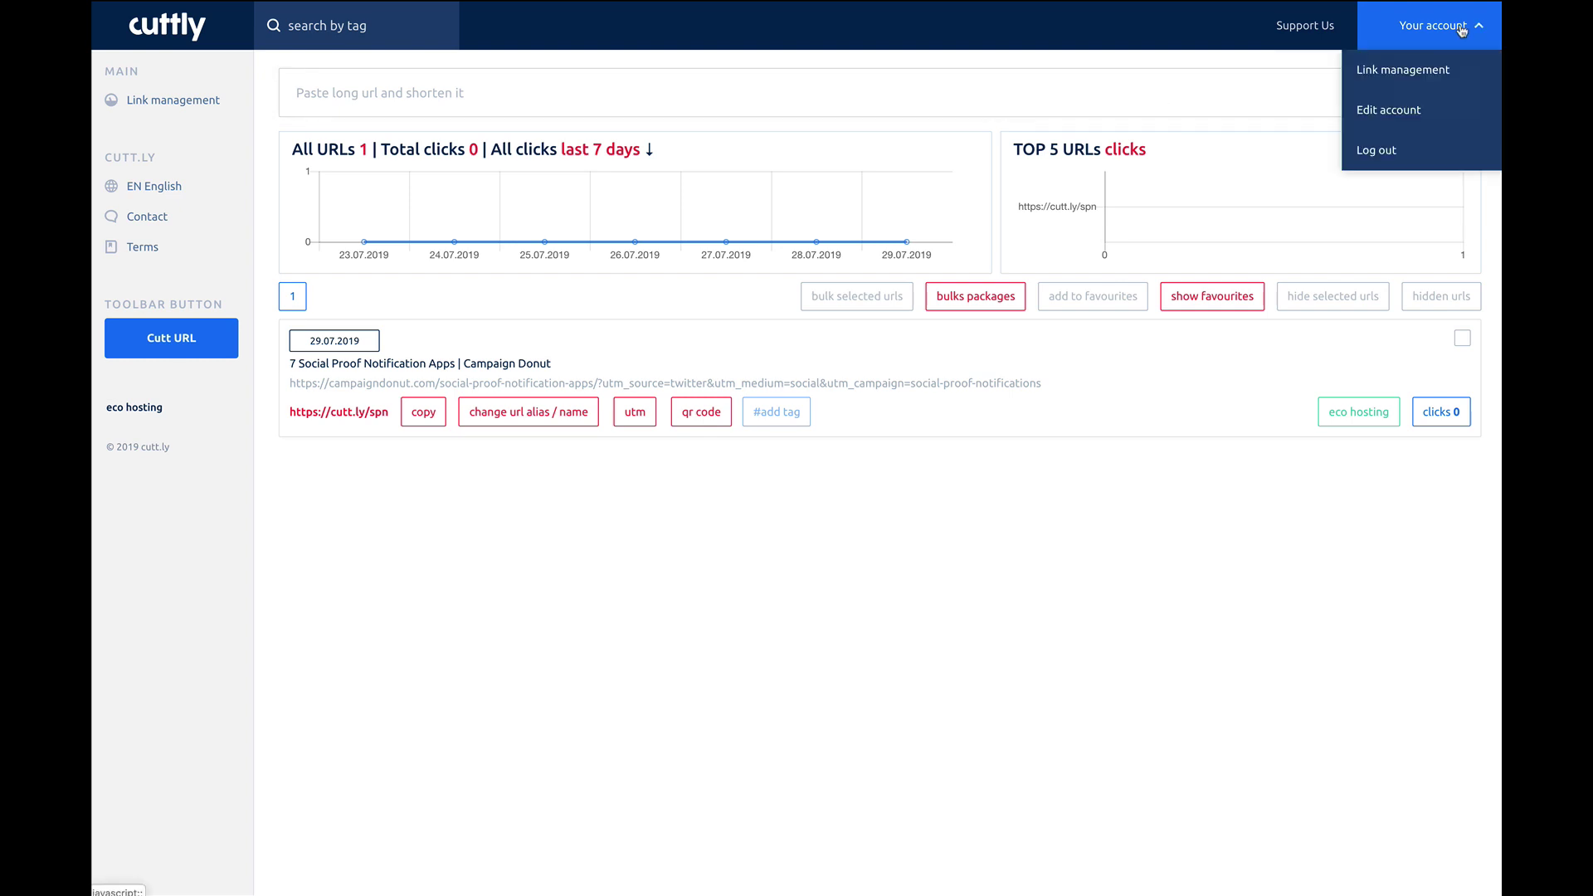
{"action": "left_click", "coordinate": [1377, 111]}
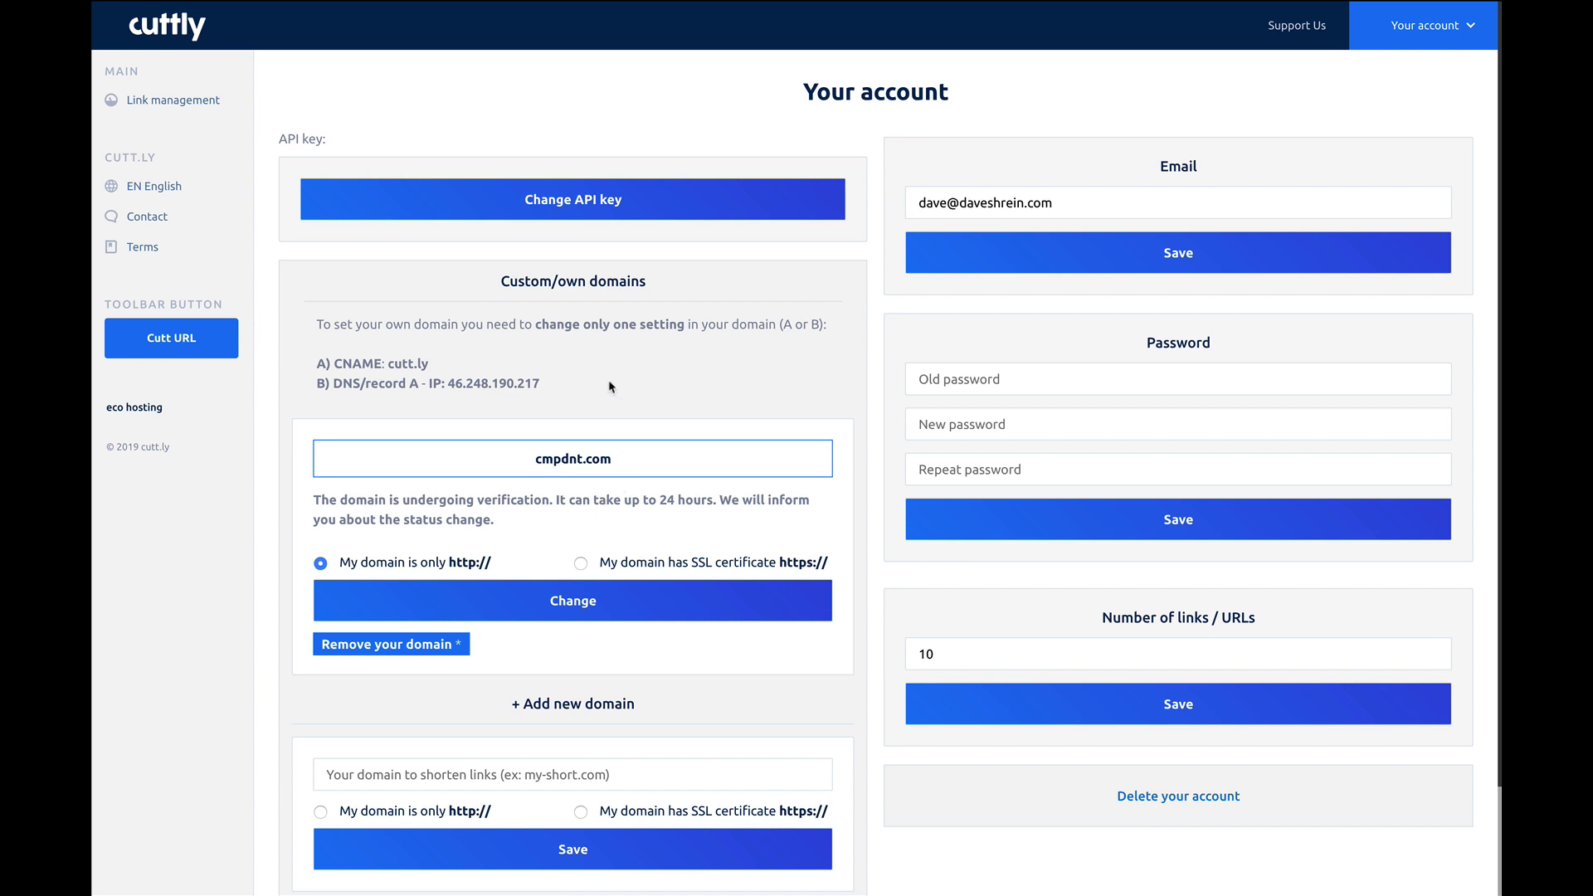
{"action": "scroll", "coordinate": [611, 387], "scroll_direction": "down", "scroll_amount": 2}
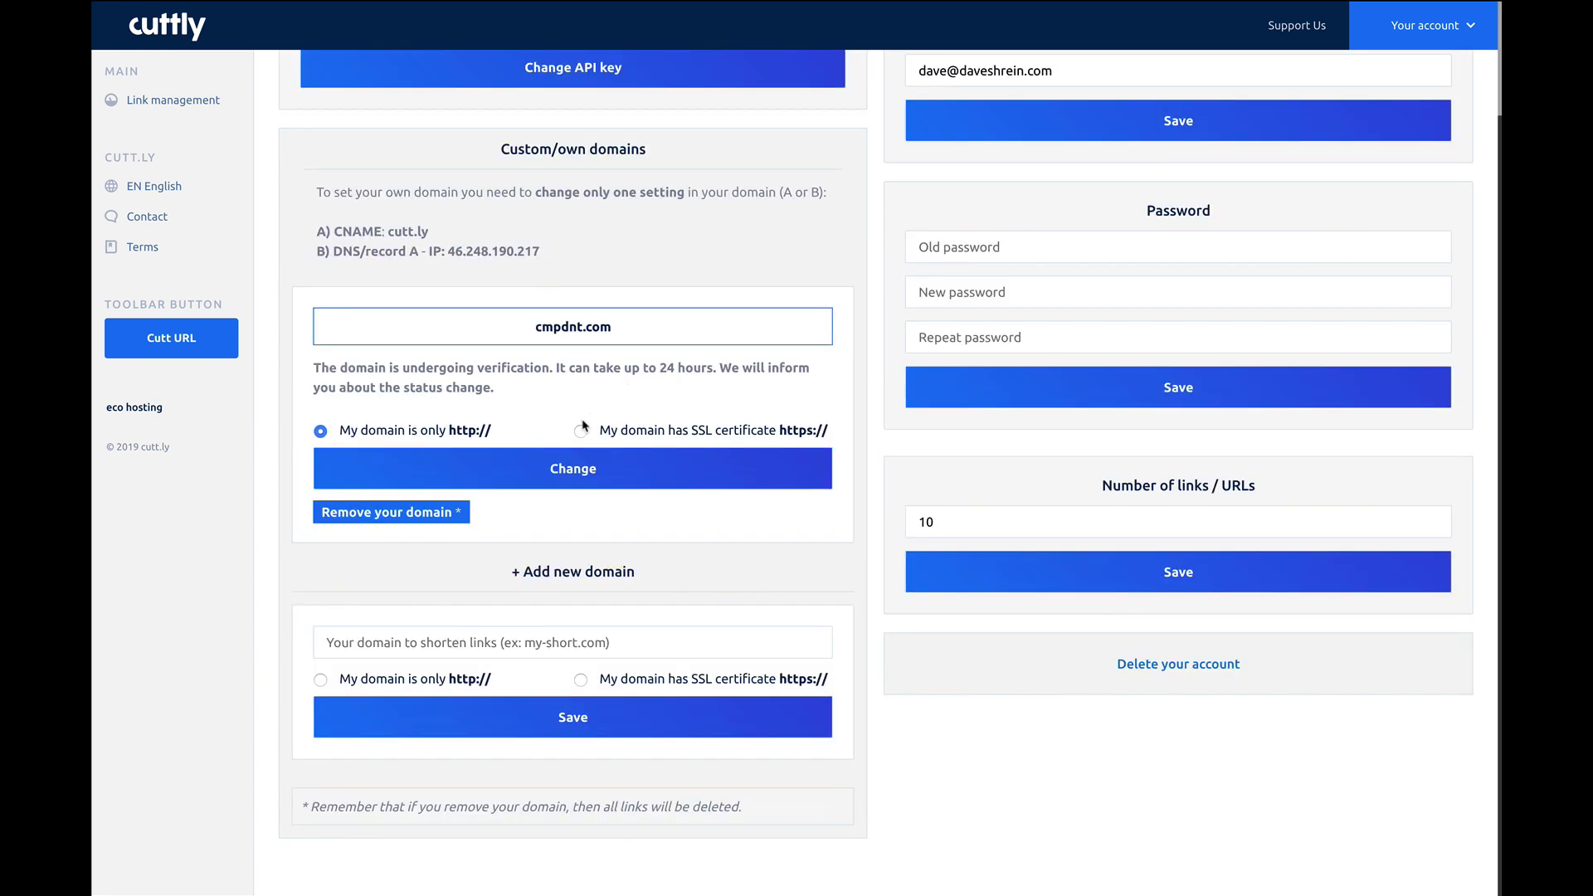
{"action": "scroll", "coordinate": [674, 369], "scroll_direction": "up", "scroll_amount": 2}
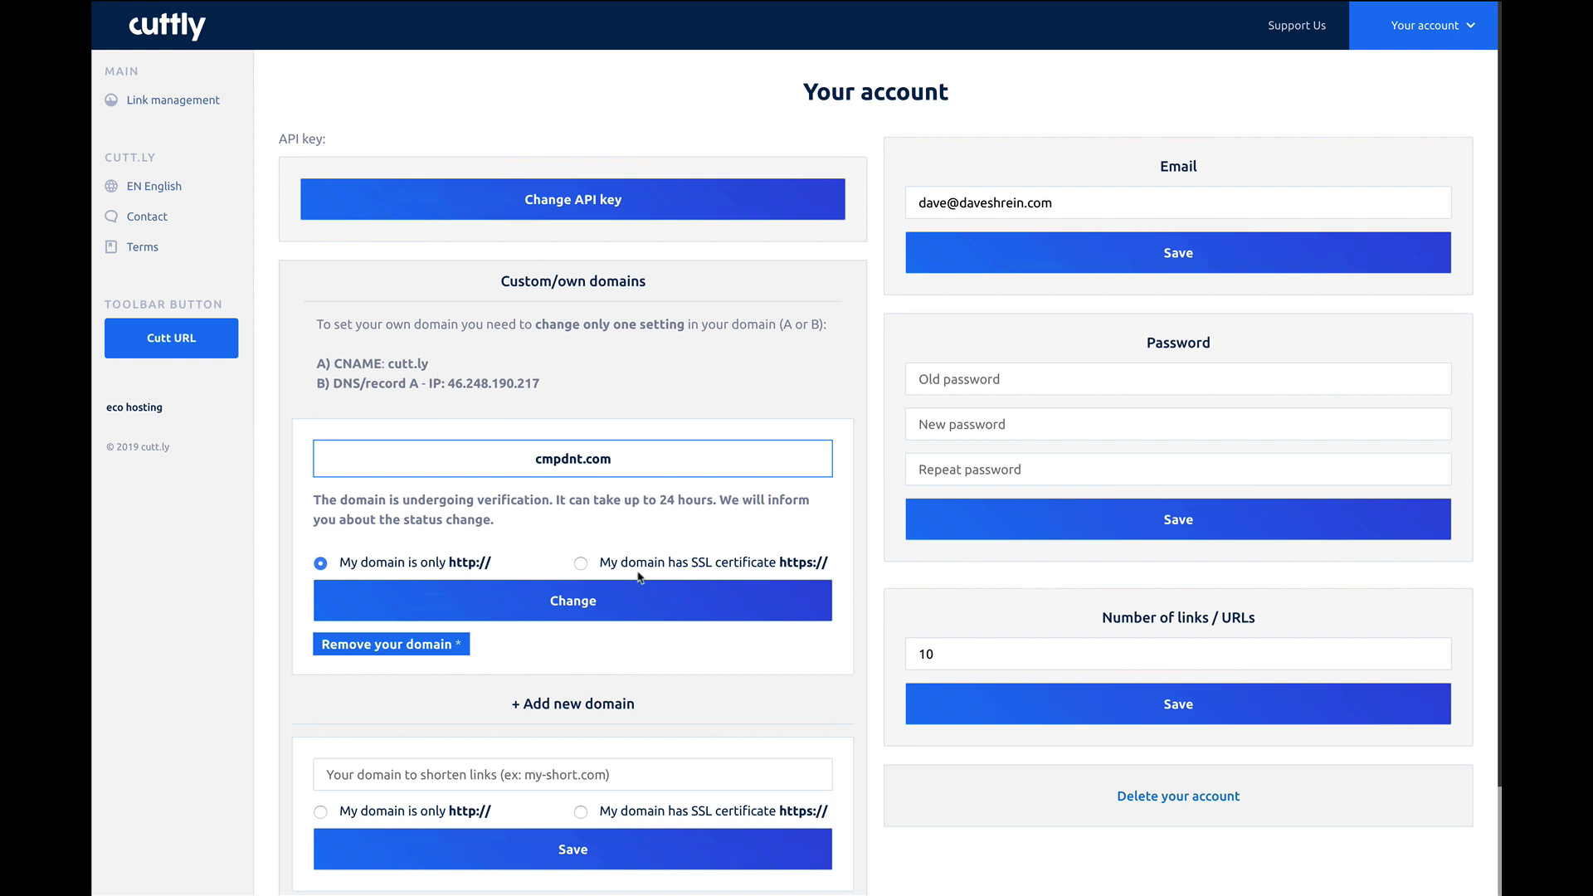
- Review the cmpdnt.com custom domain's pending verification message in the settings
{"action": "triple_click", "coordinate": [413, 512]}
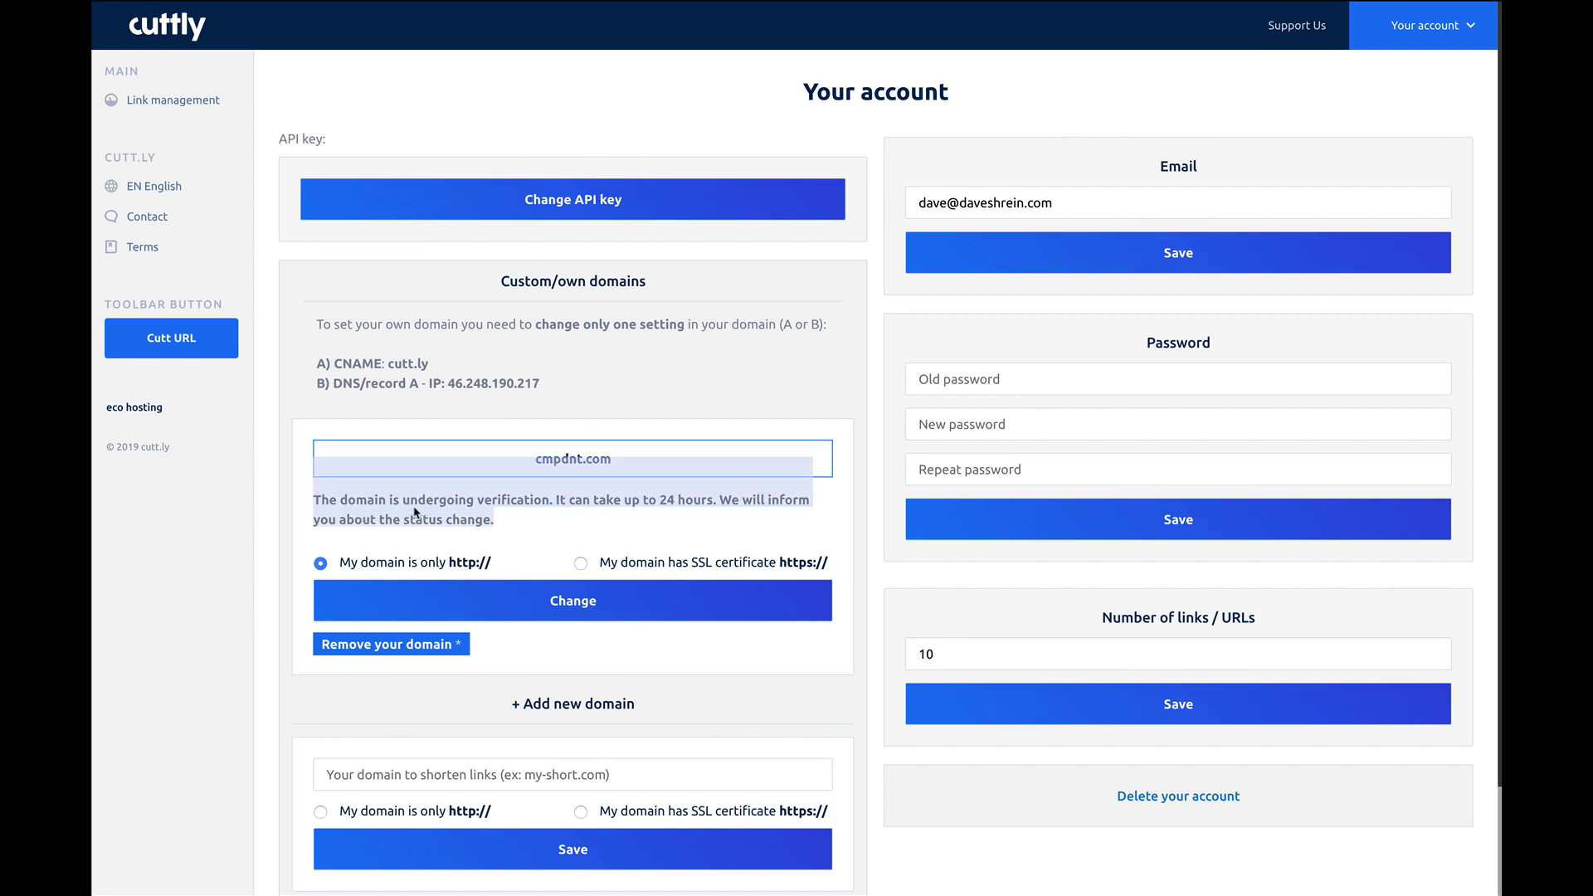
{"action": "left_click", "coordinate": [687, 503]}
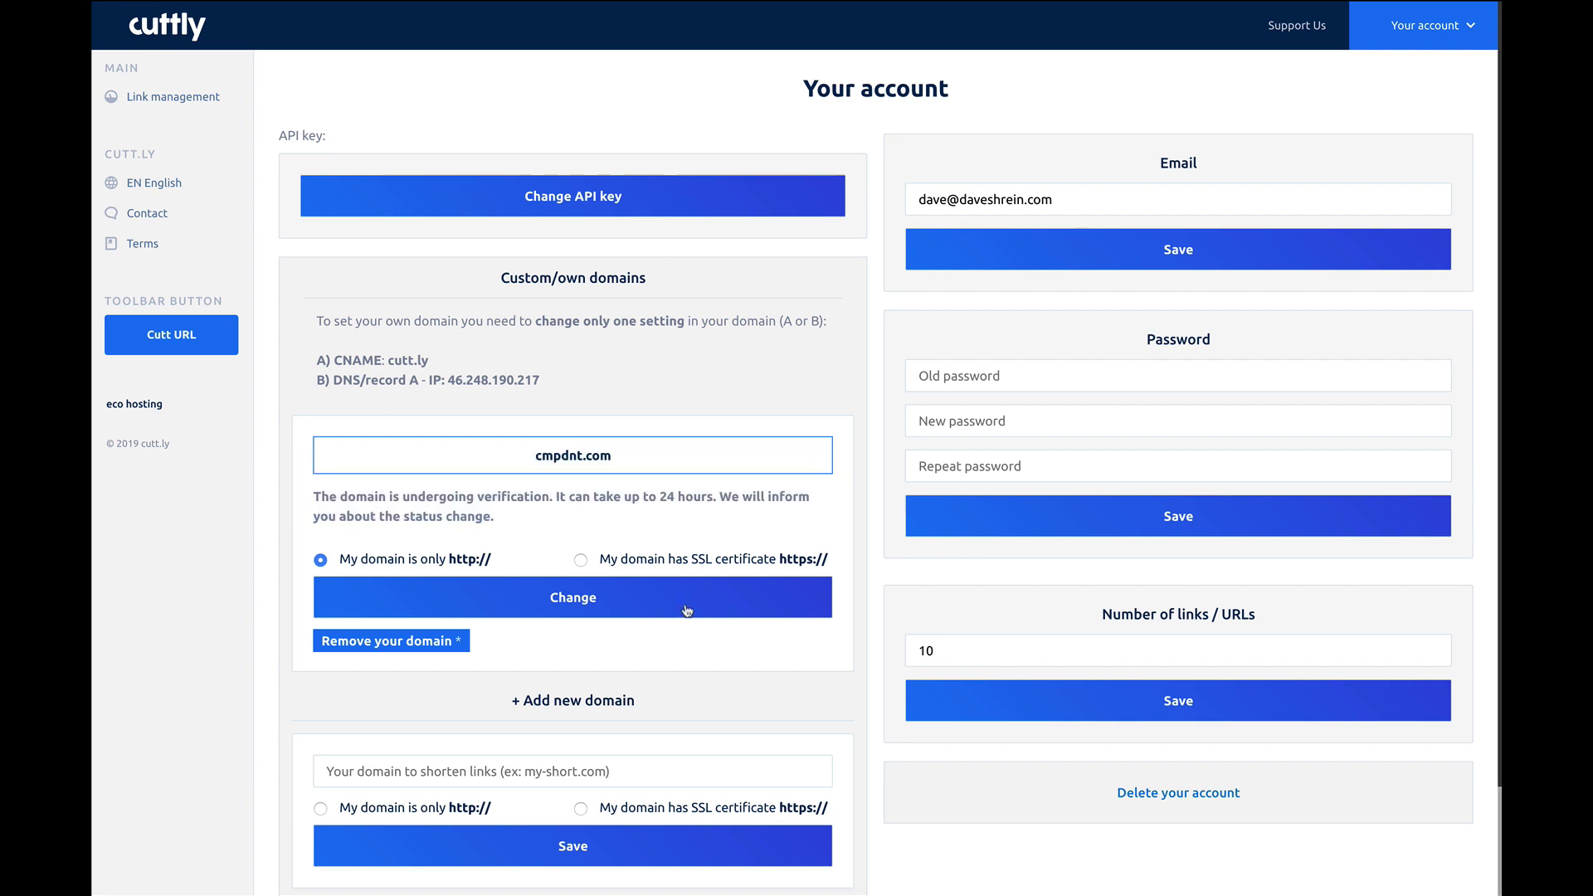
{"action": "scroll", "coordinate": [672, 672], "scroll_direction": "down", "scroll_amount": 2}
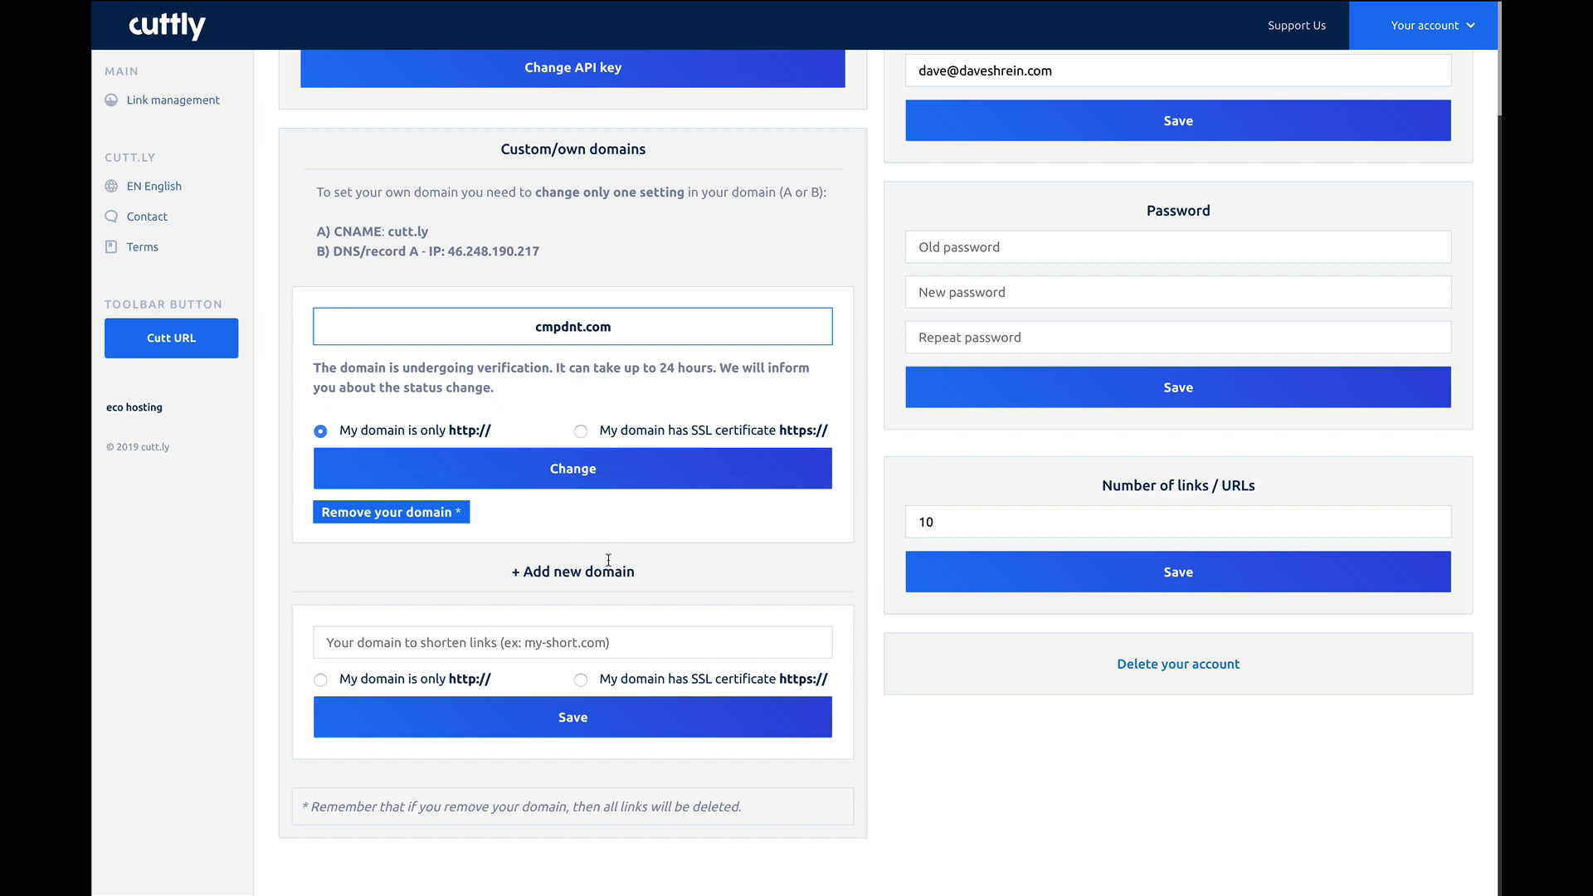
{"action": "scroll", "coordinate": [1257, 573], "scroll_direction": "up", "scroll_amount": 2}
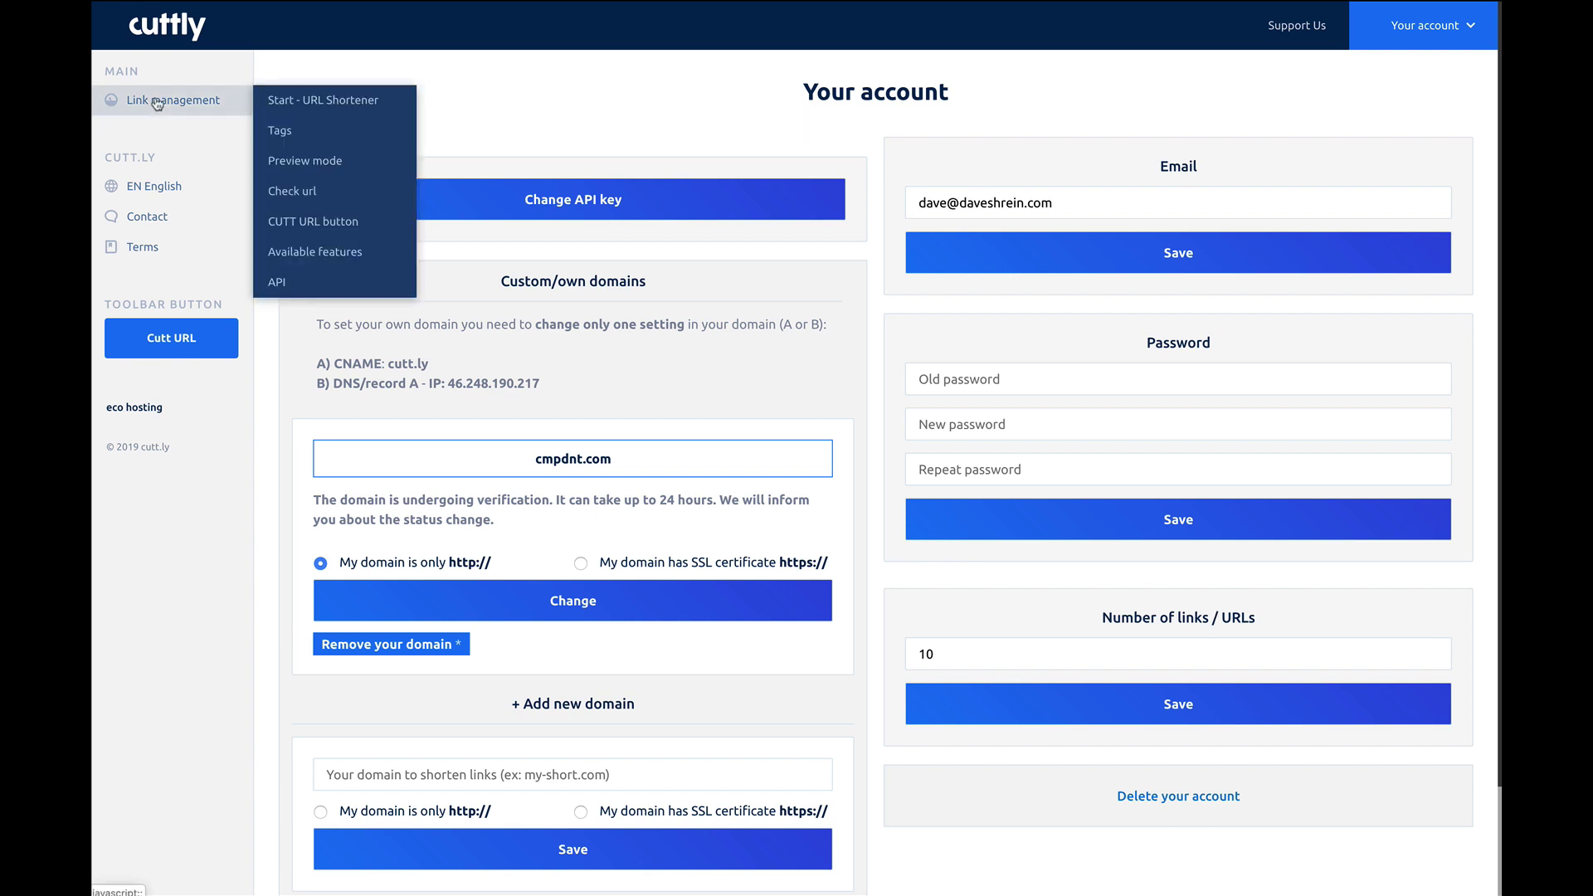
- Shorten the pasted custom-short-url article URL into cutt.ly/GMR8wE
{"action": "left_click", "coordinate": [359, 104]}
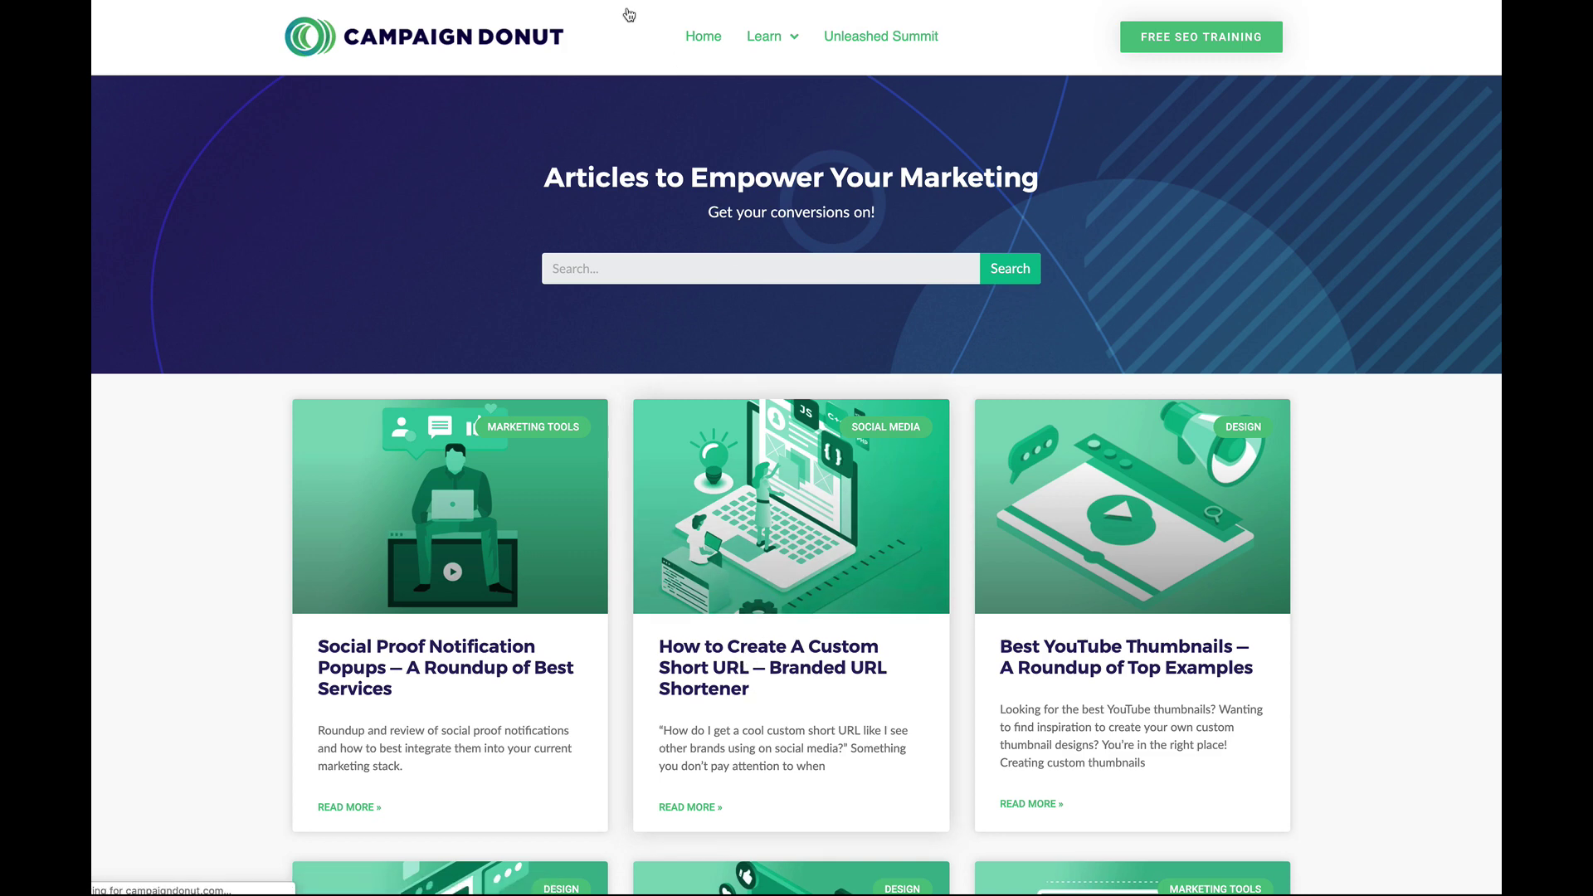
{"action": "left_click", "coordinate": [942, 479]}
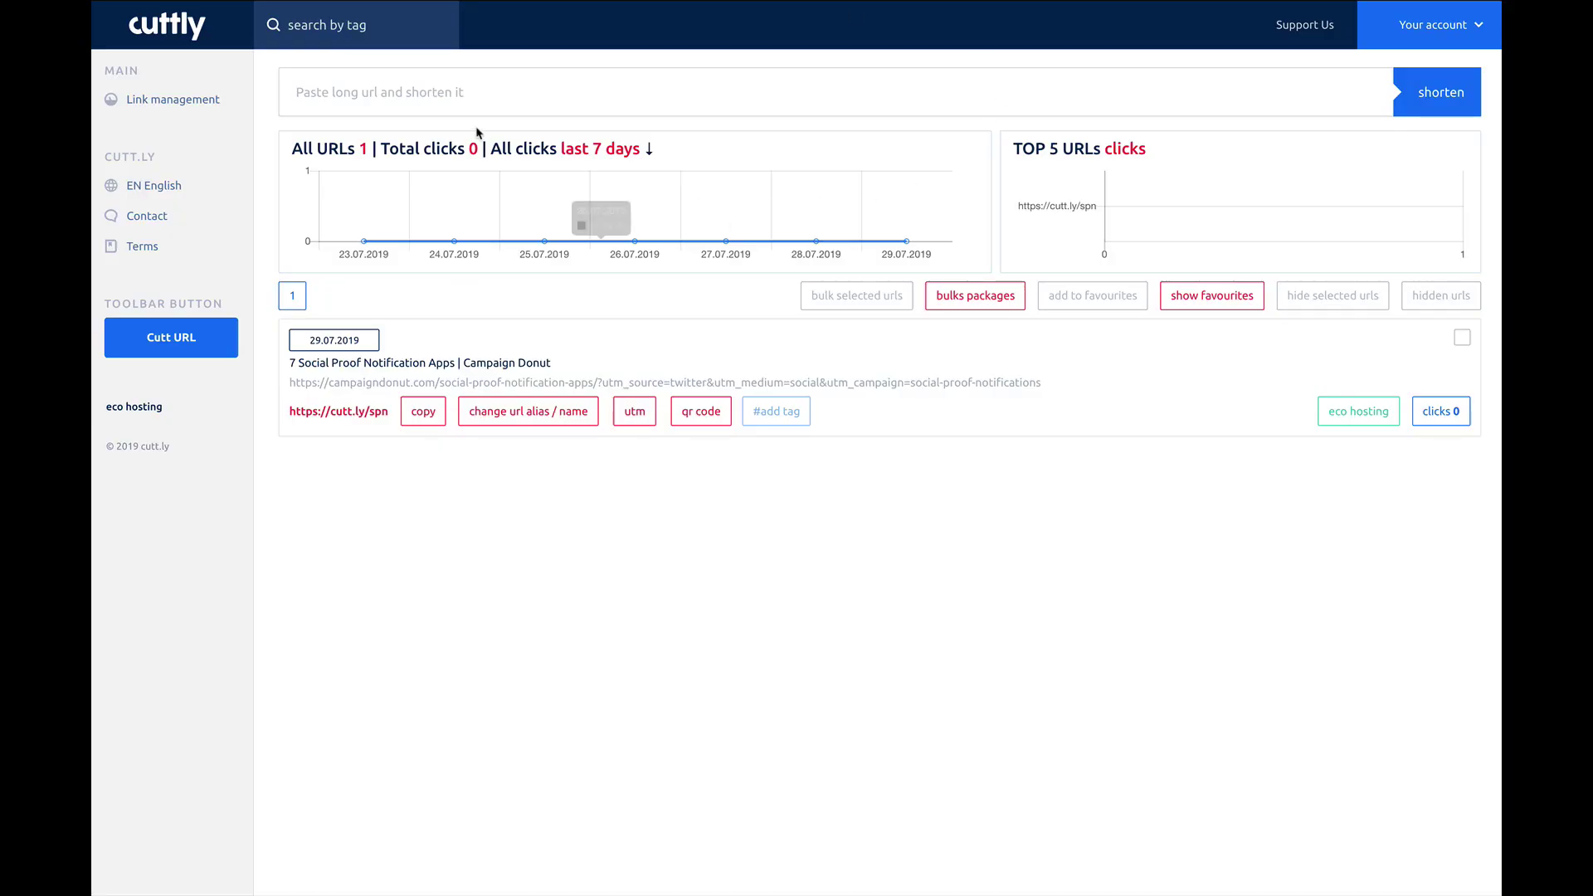
{"action": "left_click", "coordinate": [402, 109]}
{"action": "type", "text": "https://campaigndonut.com/custom-short-url/"}
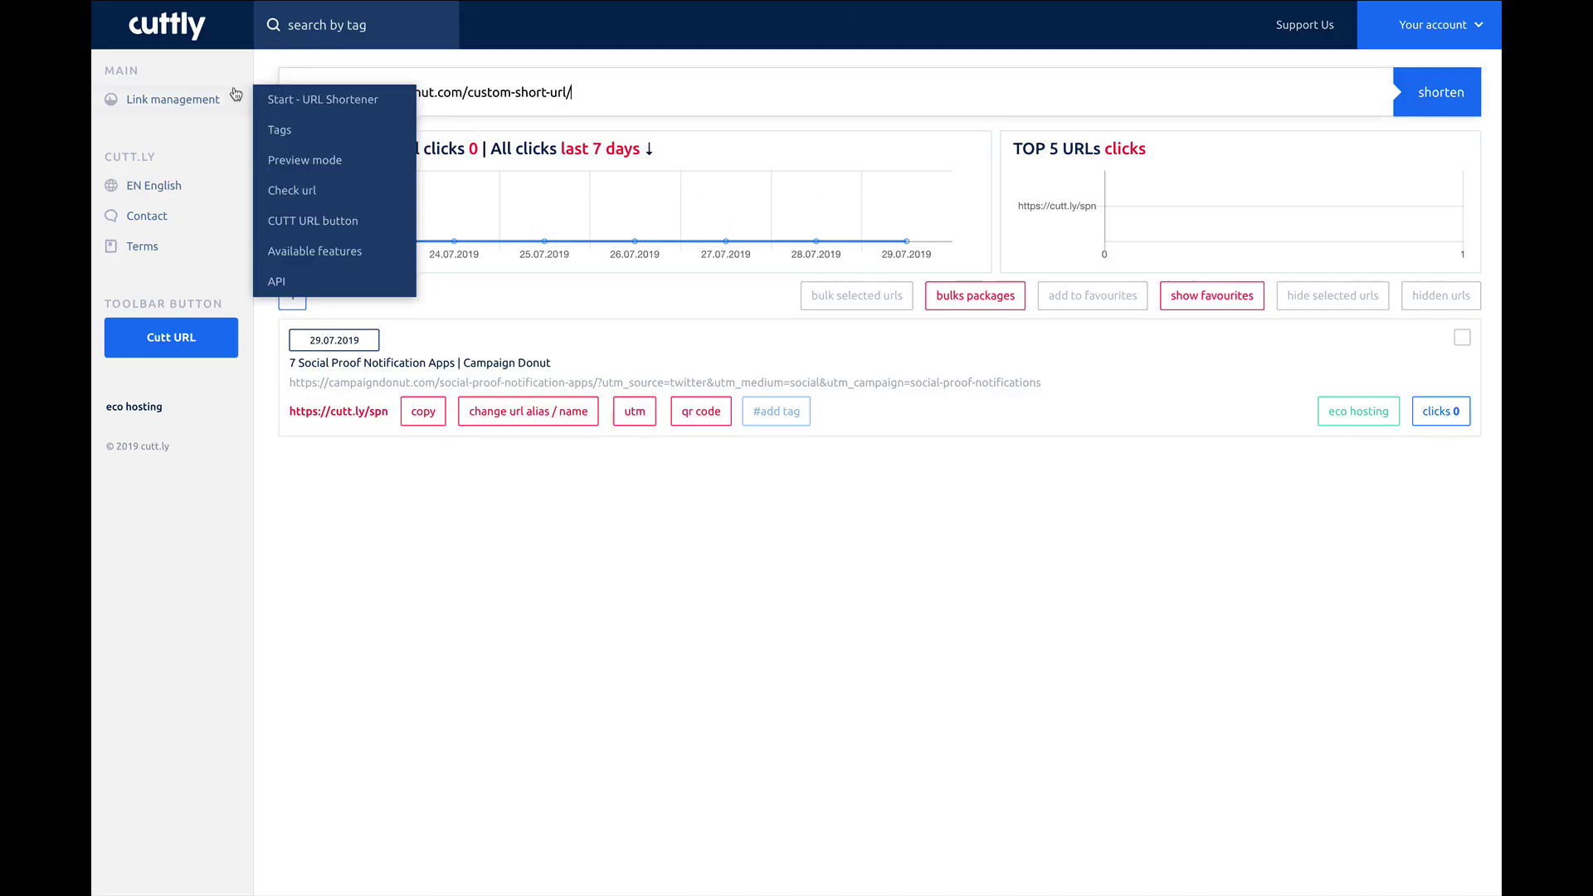
{"action": "left_click", "coordinate": [1437, 94]}
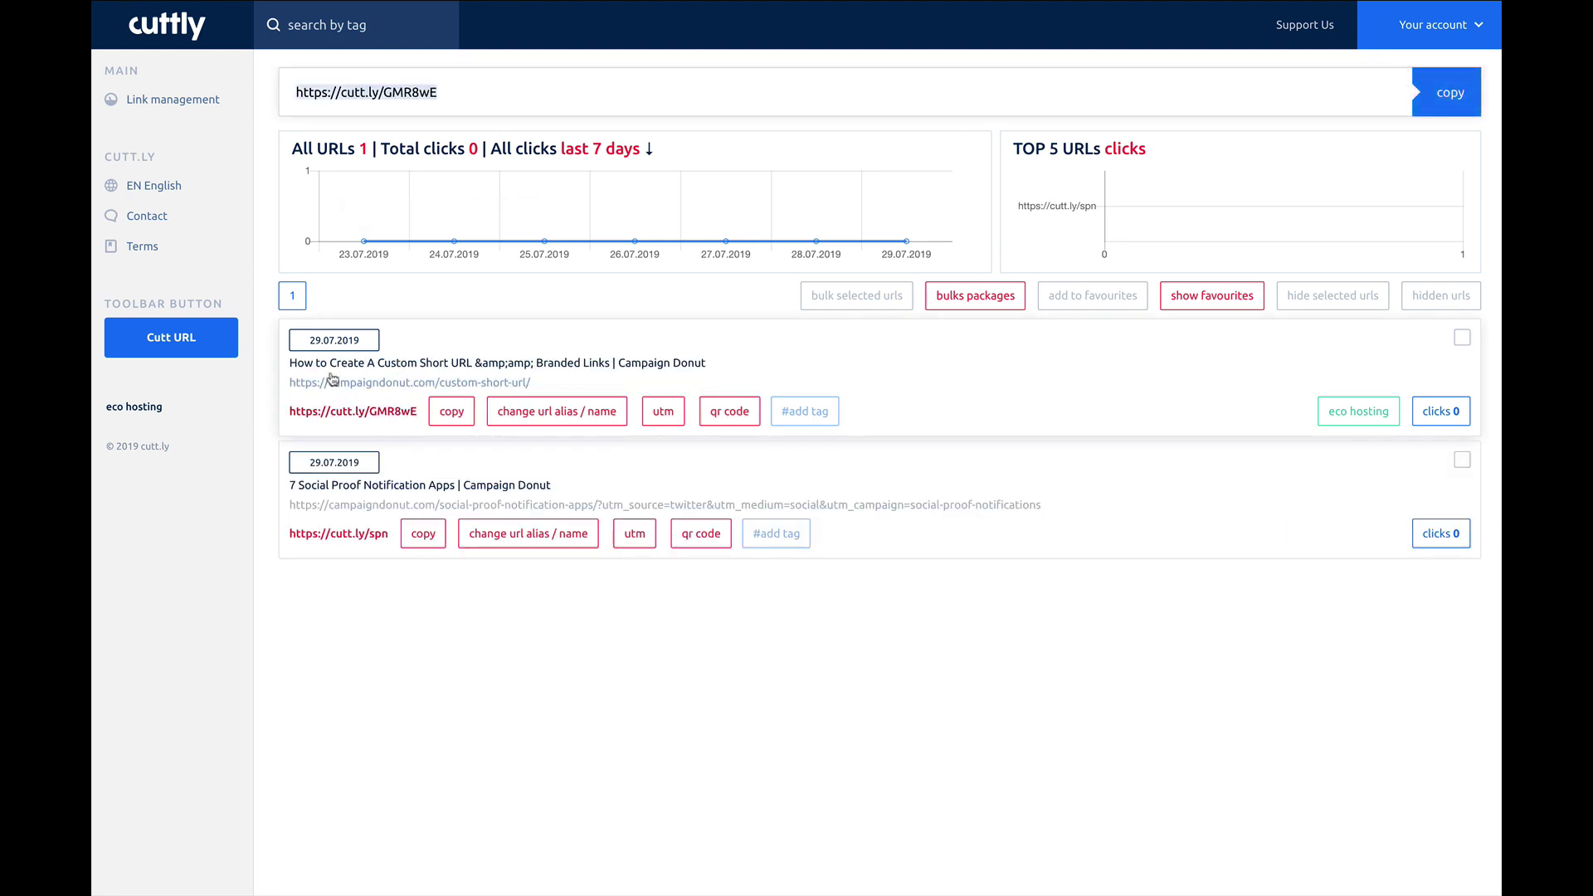
{"action": "double_click", "coordinate": [329, 343]}
{"action": "left_click", "coordinate": [431, 346]}
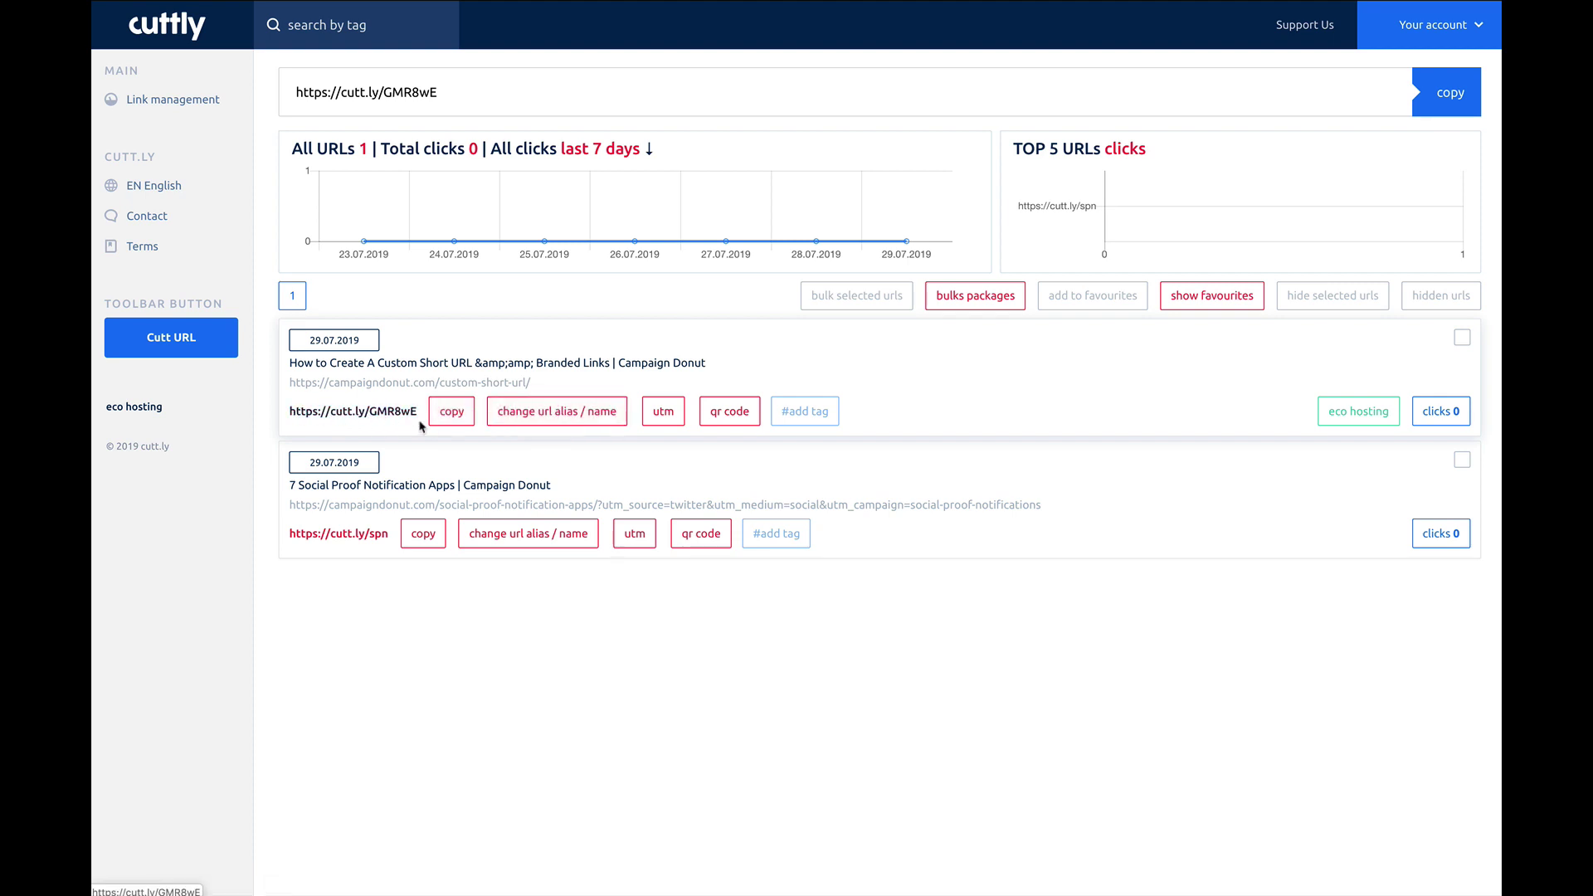
- Change the new link's alias from GMR8wE to create-bitly-custom-url
{"action": "left_click", "coordinate": [531, 415]}
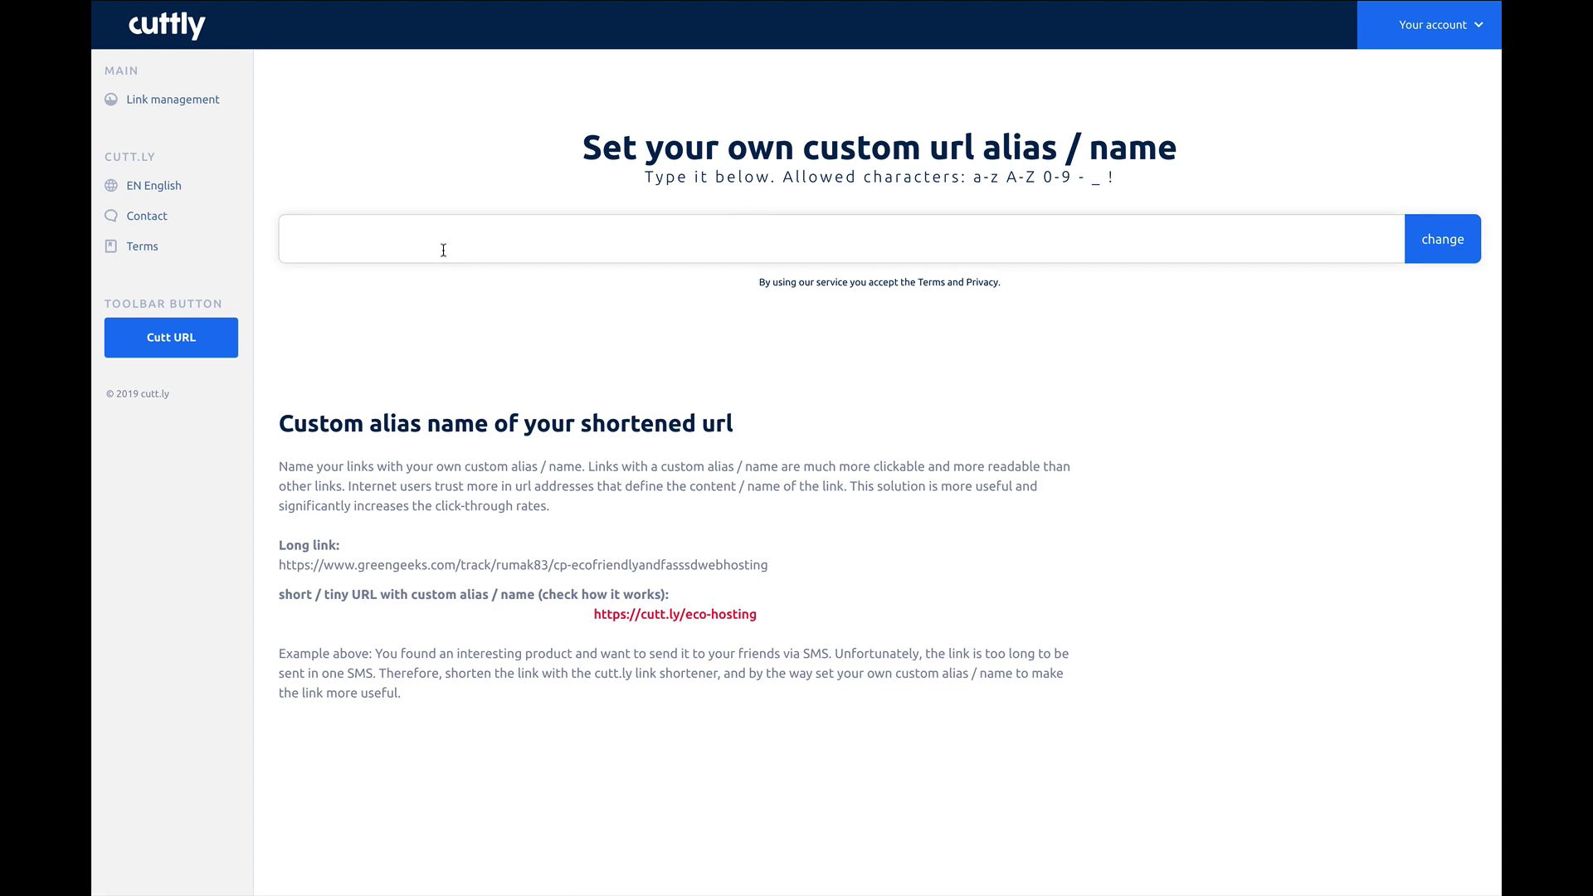
{"action": "type", "text": "create-bitly-custom-url"}
{"action": "left_click", "coordinate": [1447, 257]}
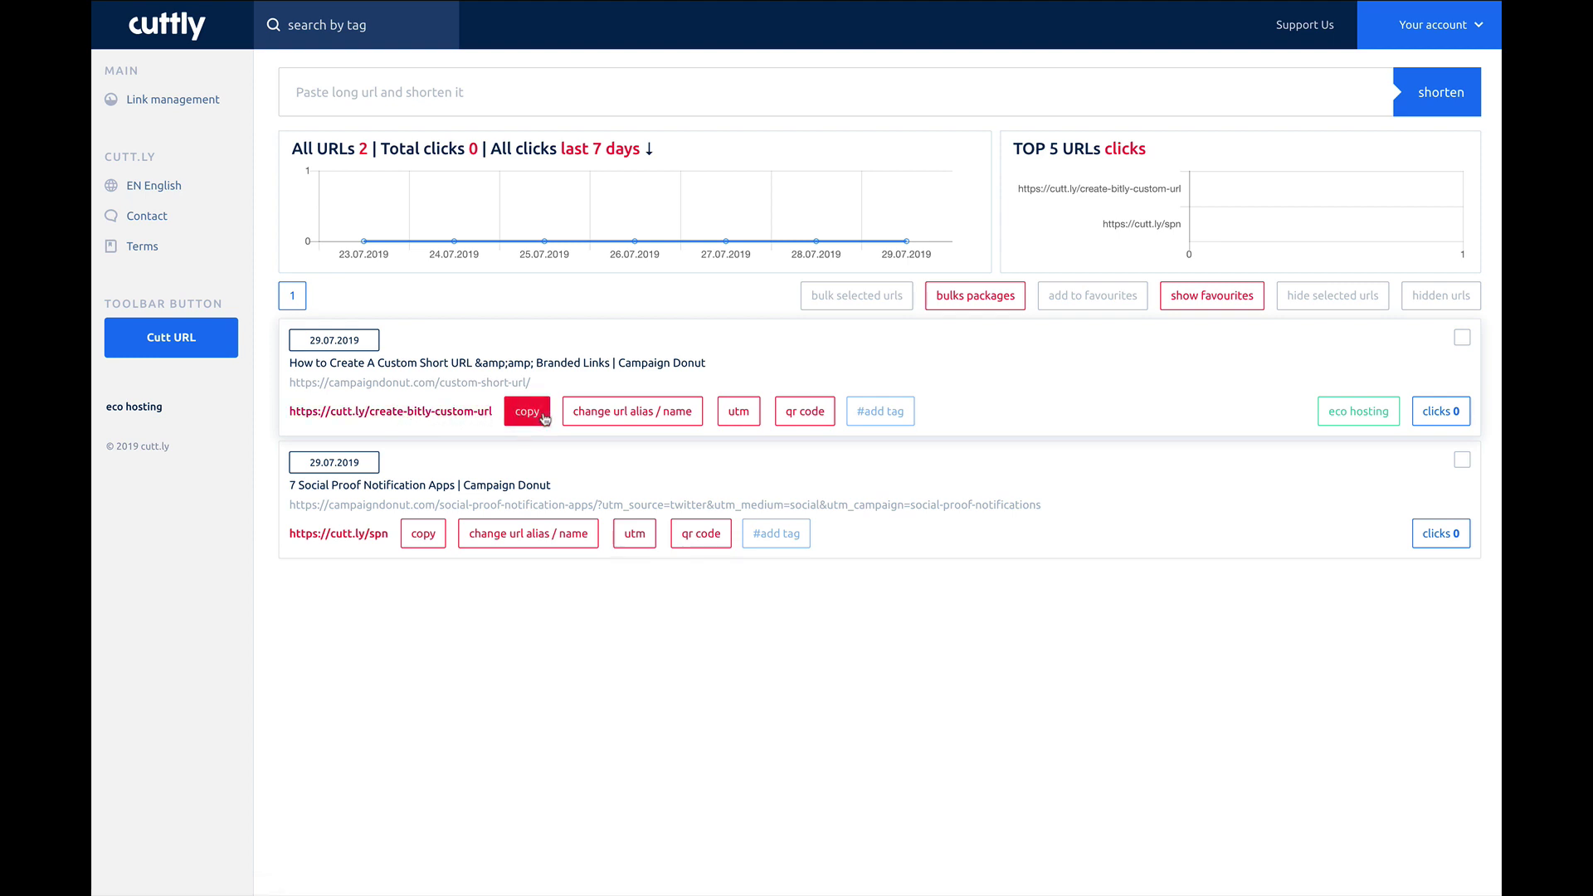
- Save UTM source twitter, medium social and campaign custom-short-url on the first link
{"action": "left_click", "coordinate": [741, 418]}
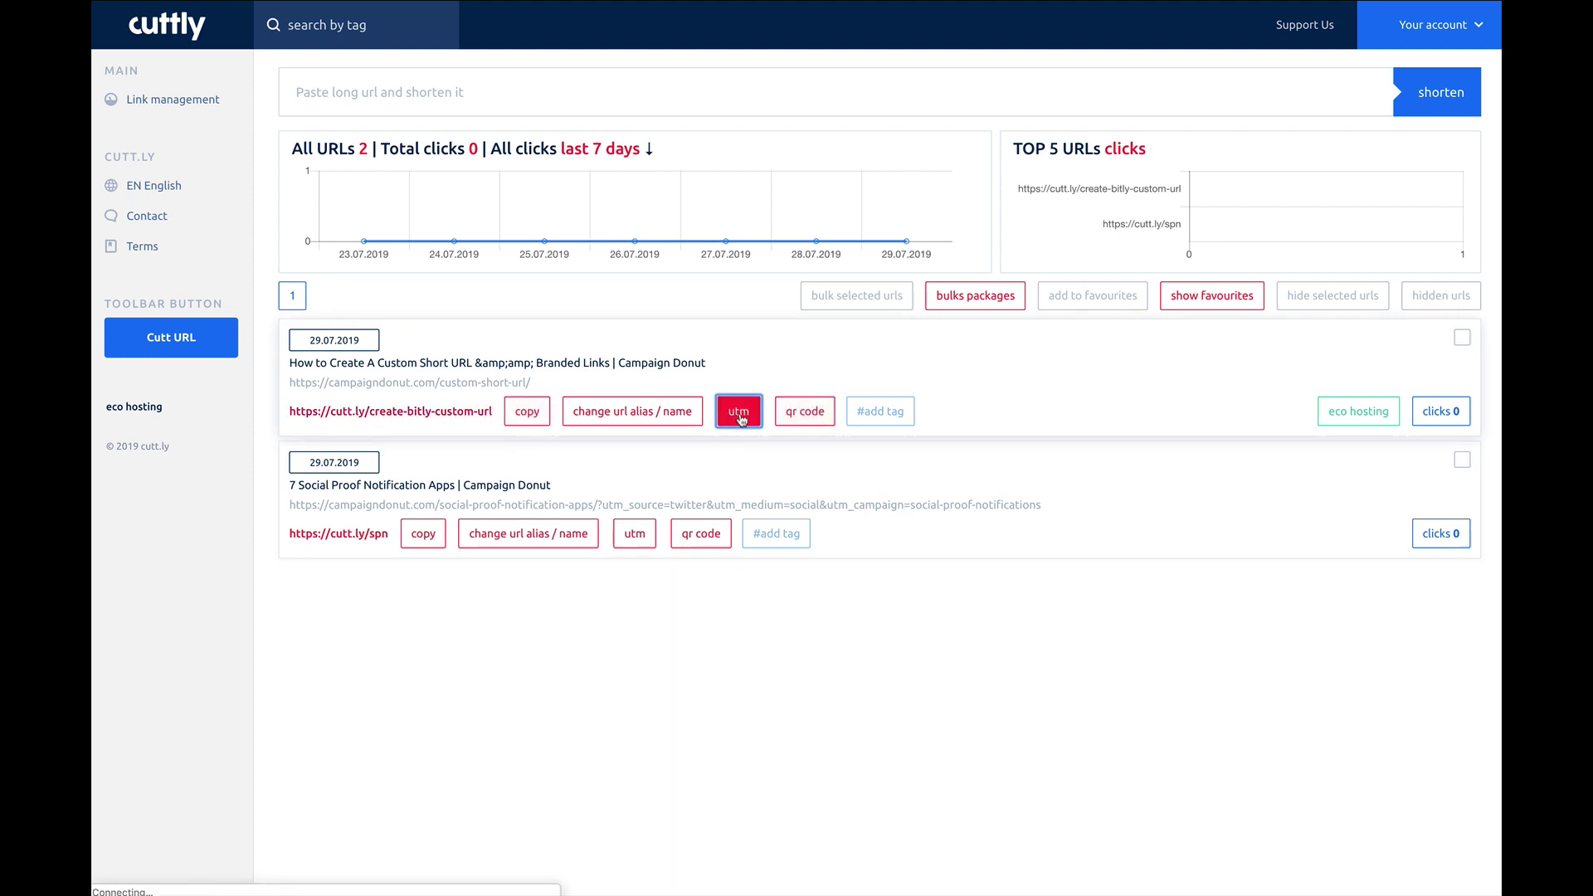
{"action": "left_click", "coordinate": [648, 169]}
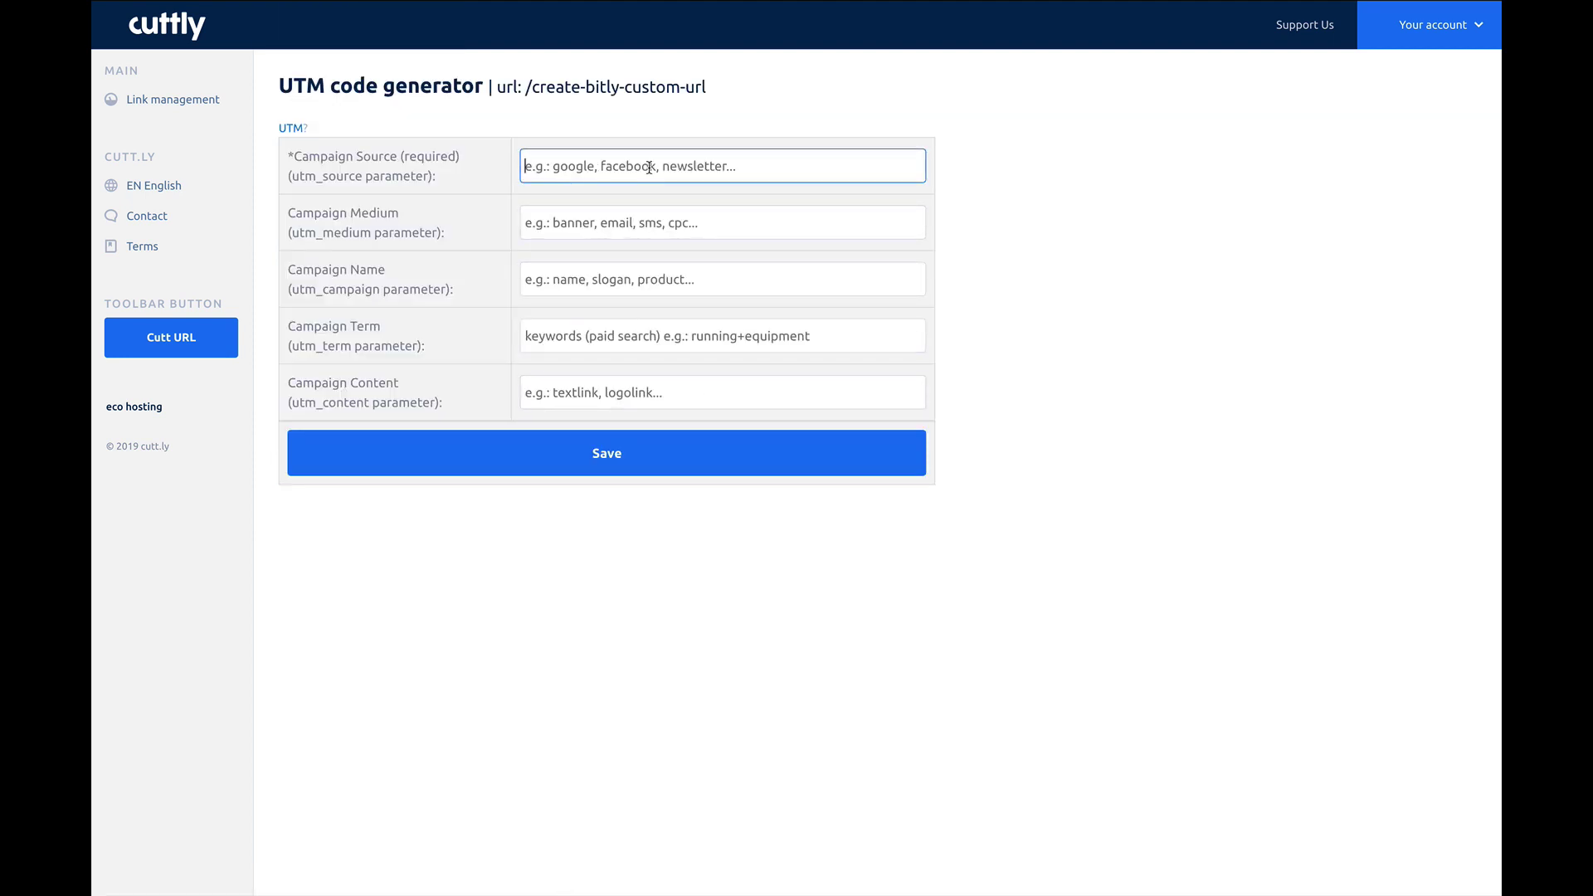
{"action": "type", "text": "twitter"}
{"action": "key", "text": "Tab"}
{"action": "type", "text": "social"}
{"action": "key", "text": "Tab"}
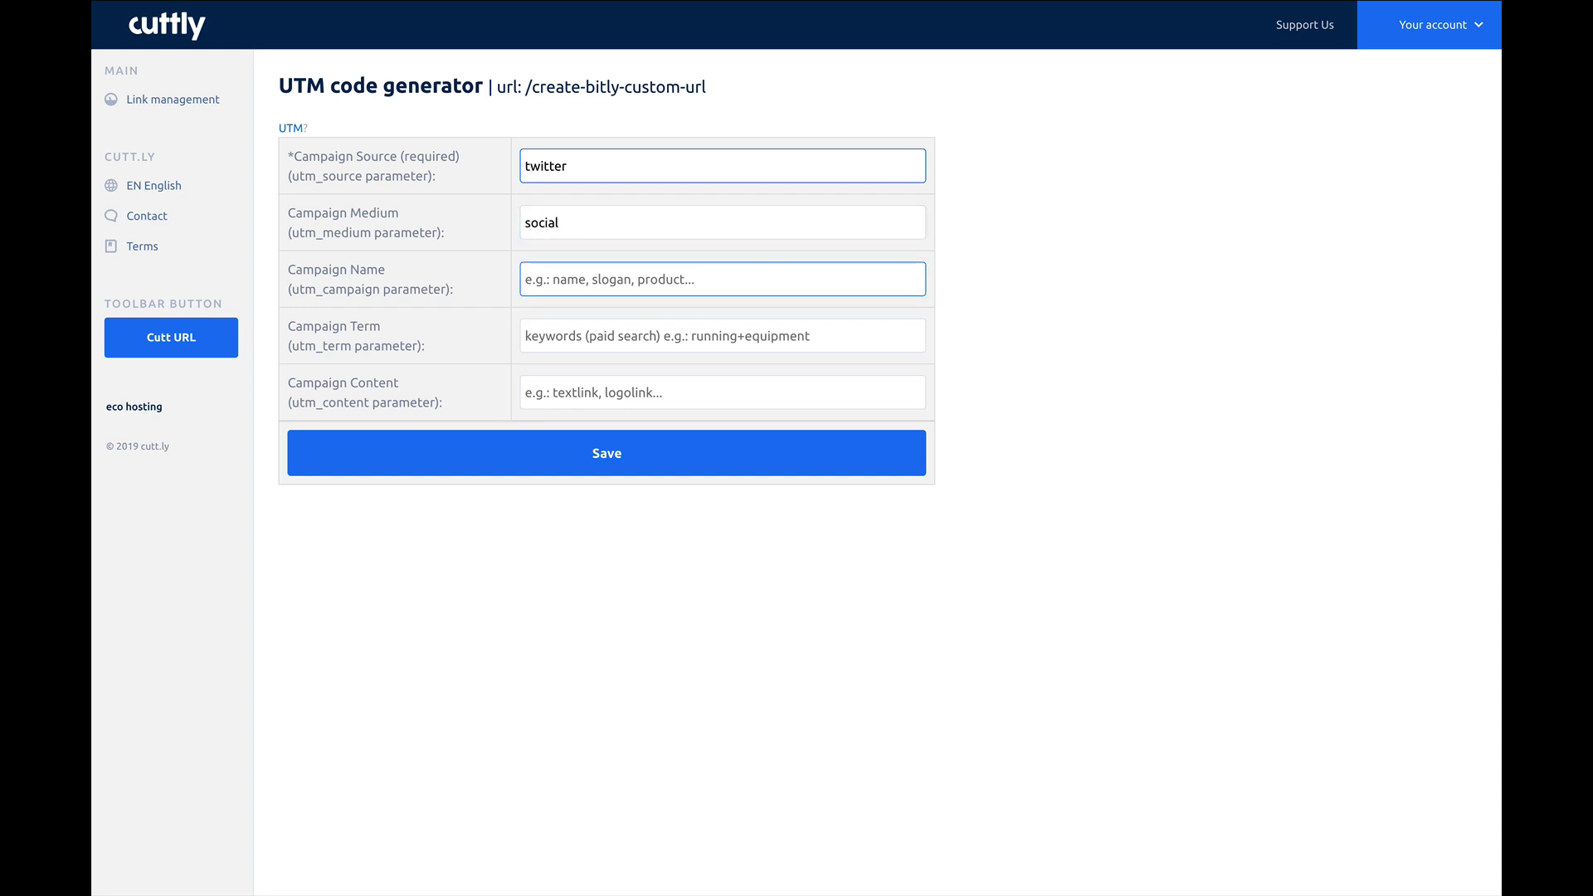
{"action": "type", "text": "custom-shiort-url"}
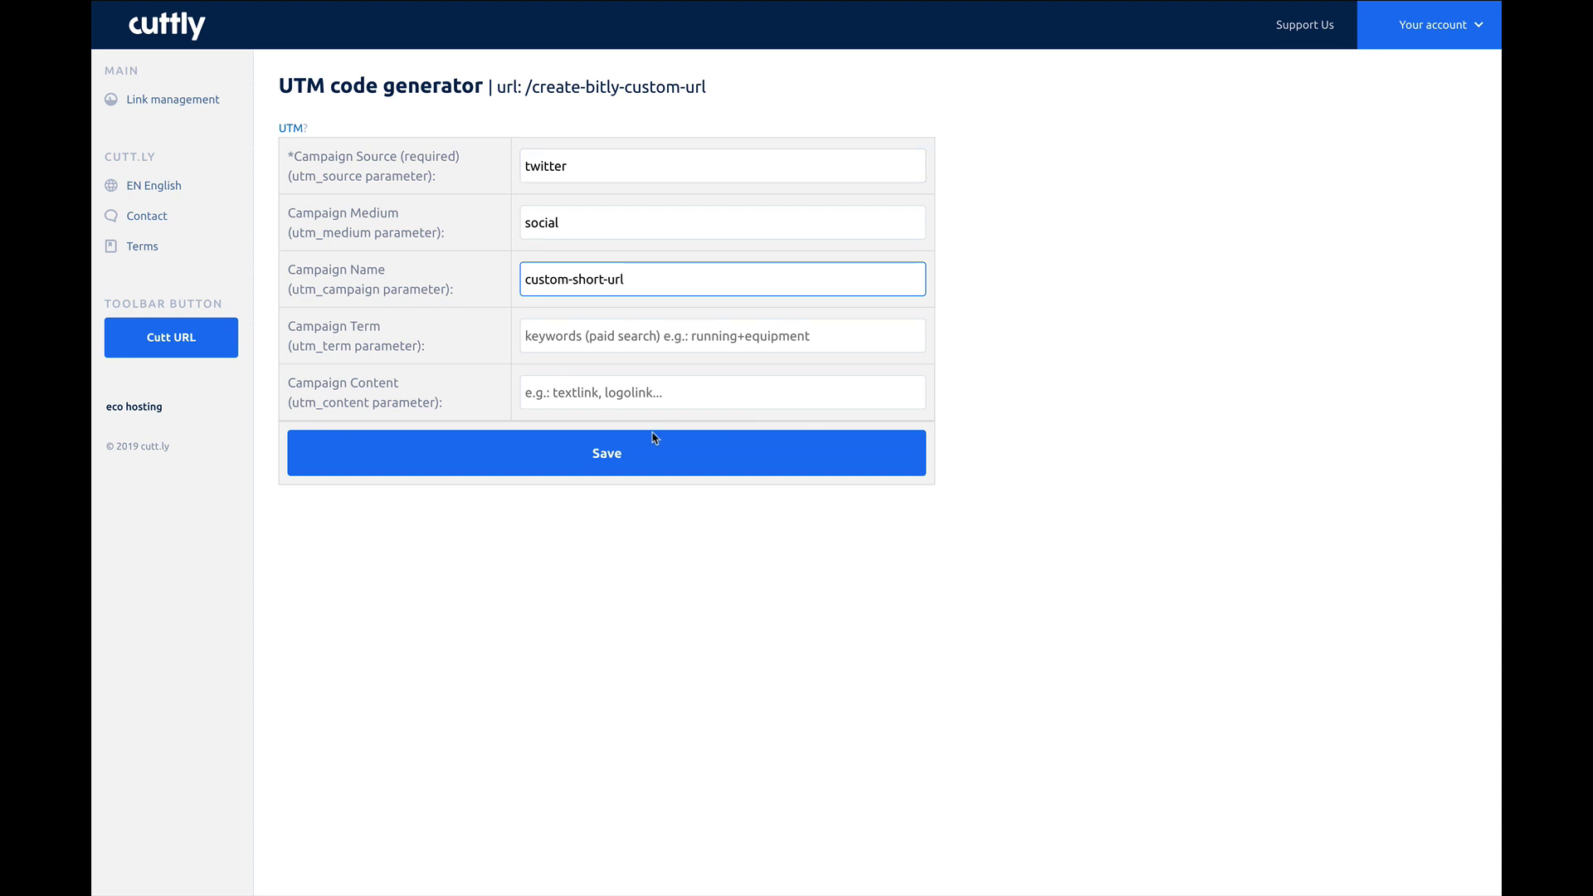
{"action": "left_click", "coordinate": [645, 452]}
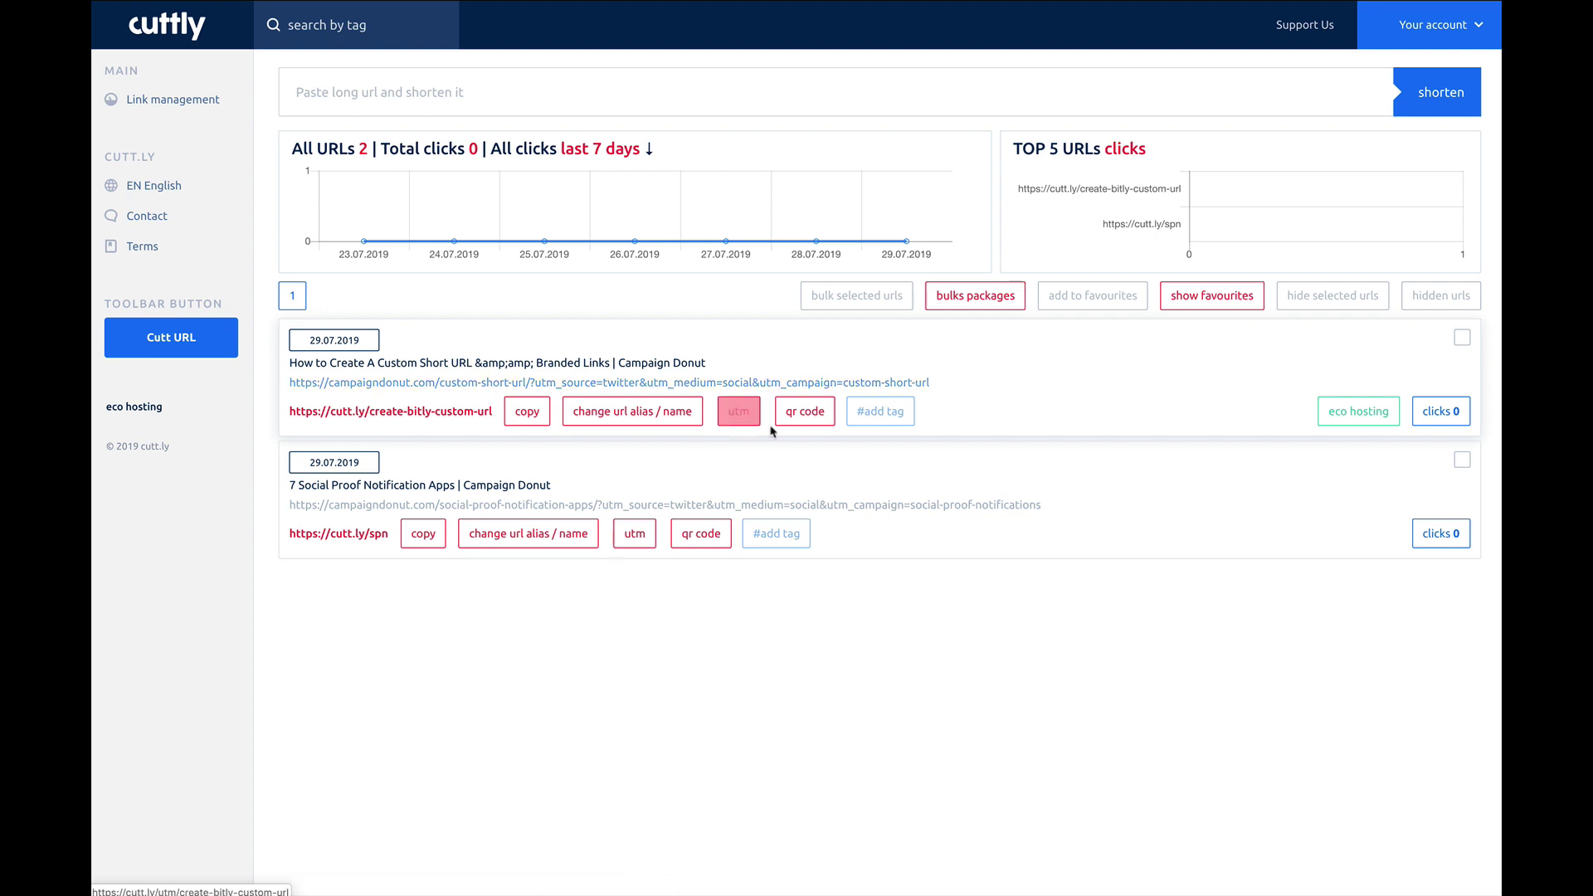
- Add the tag #custom short url to the first link
{"action": "left_click", "coordinate": [878, 410]}
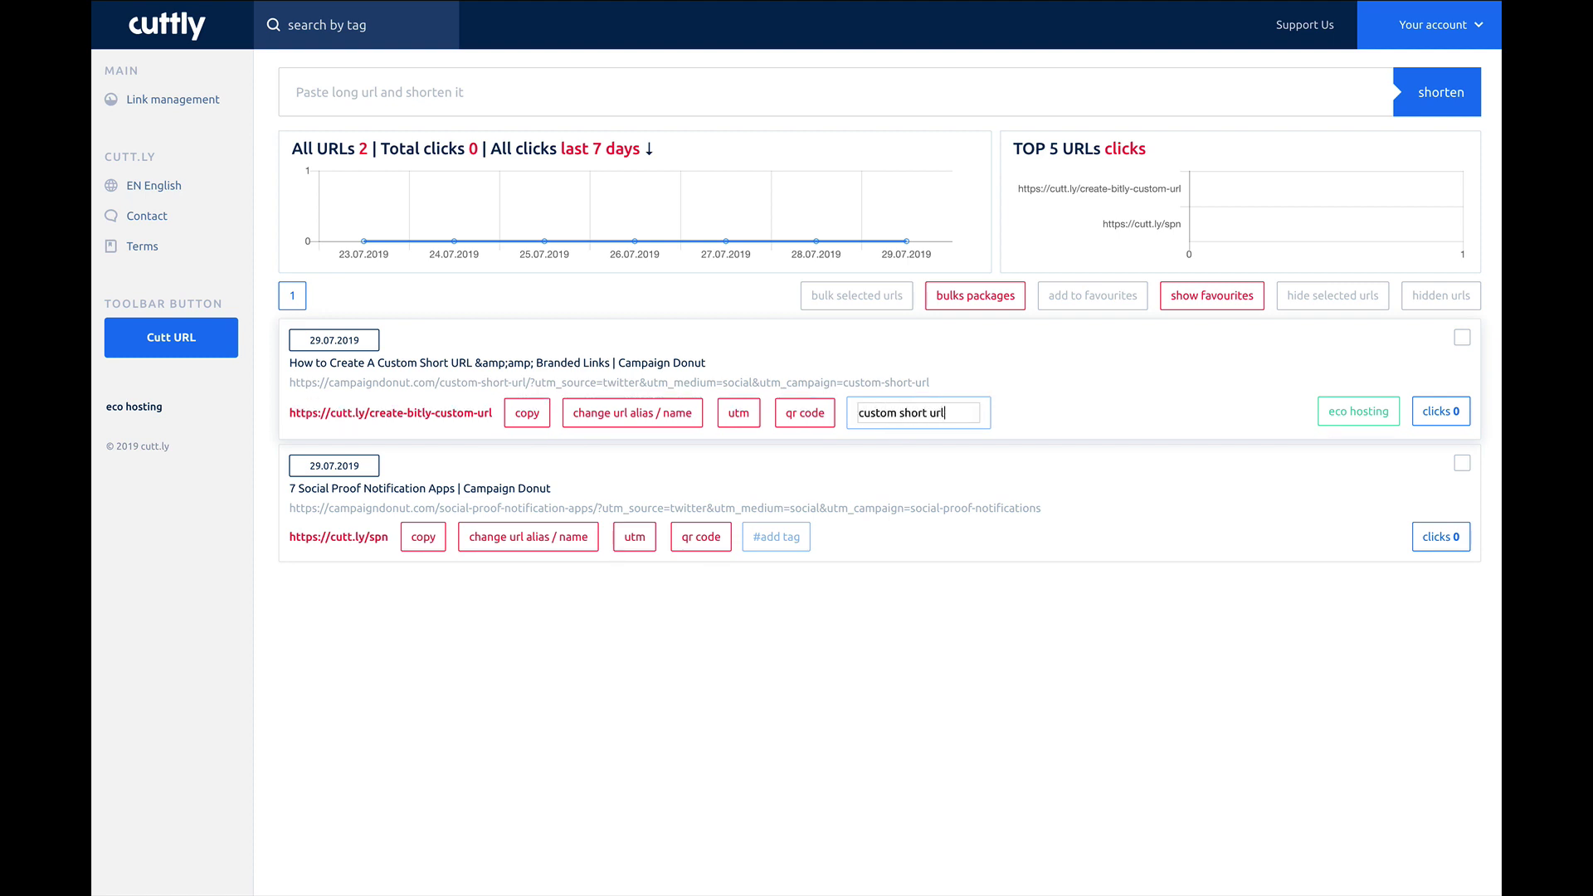
{"action": "key", "text": "Return"}
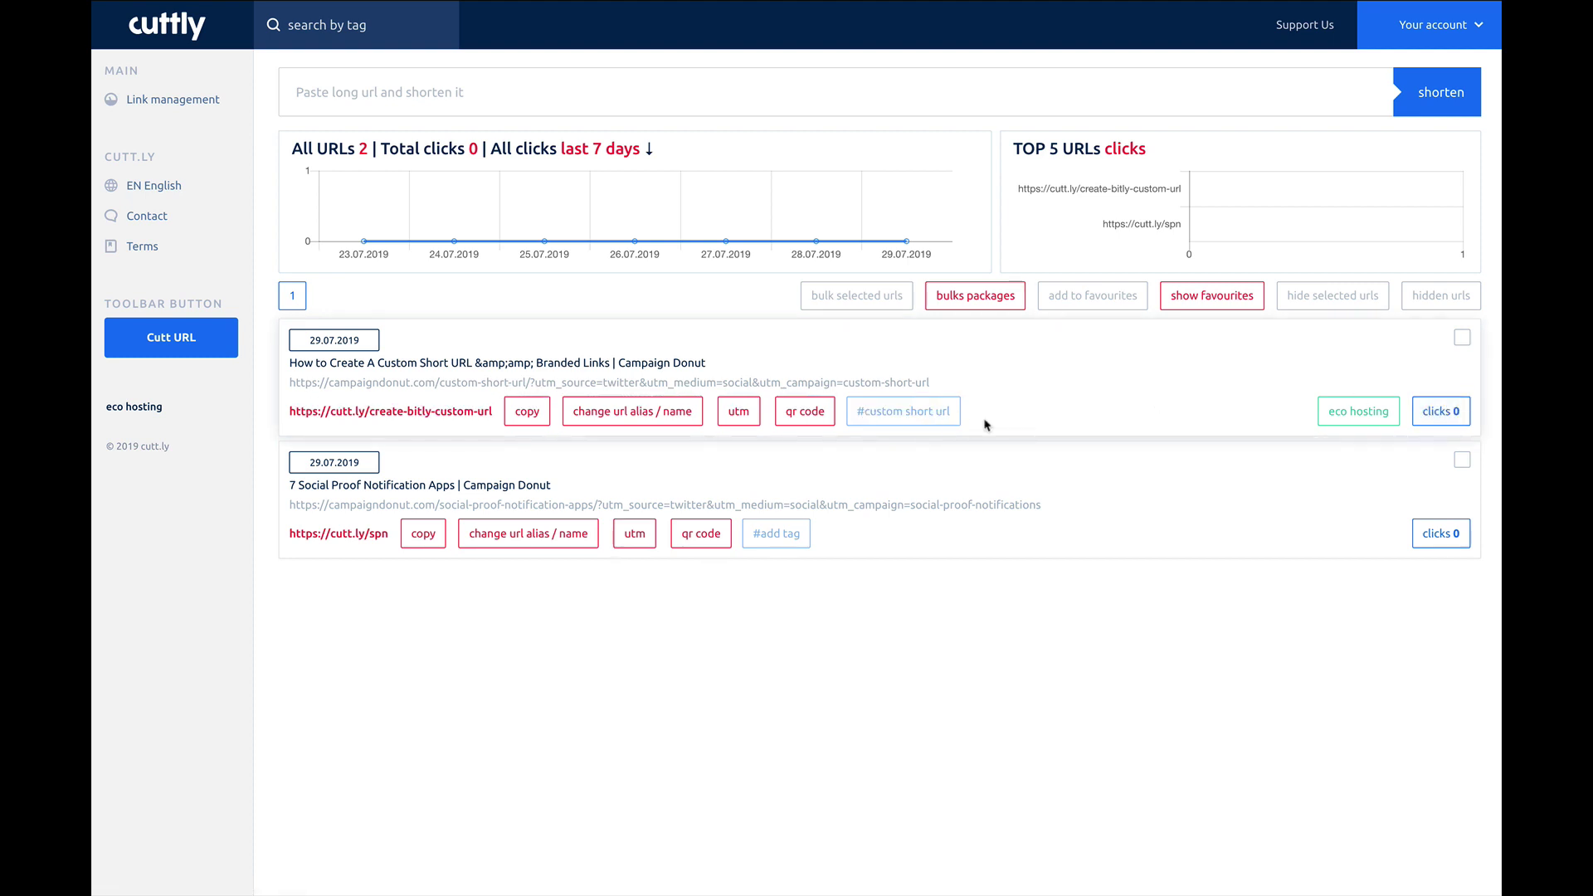
{"action": "left_click", "coordinate": [925, 421]}
- Confirm the Tags page lists #custom short url, then return to the shortener dashboard
{"action": "mouse_move", "coordinate": [163, 100]}
{"action": "left_click", "coordinate": [300, 129]}
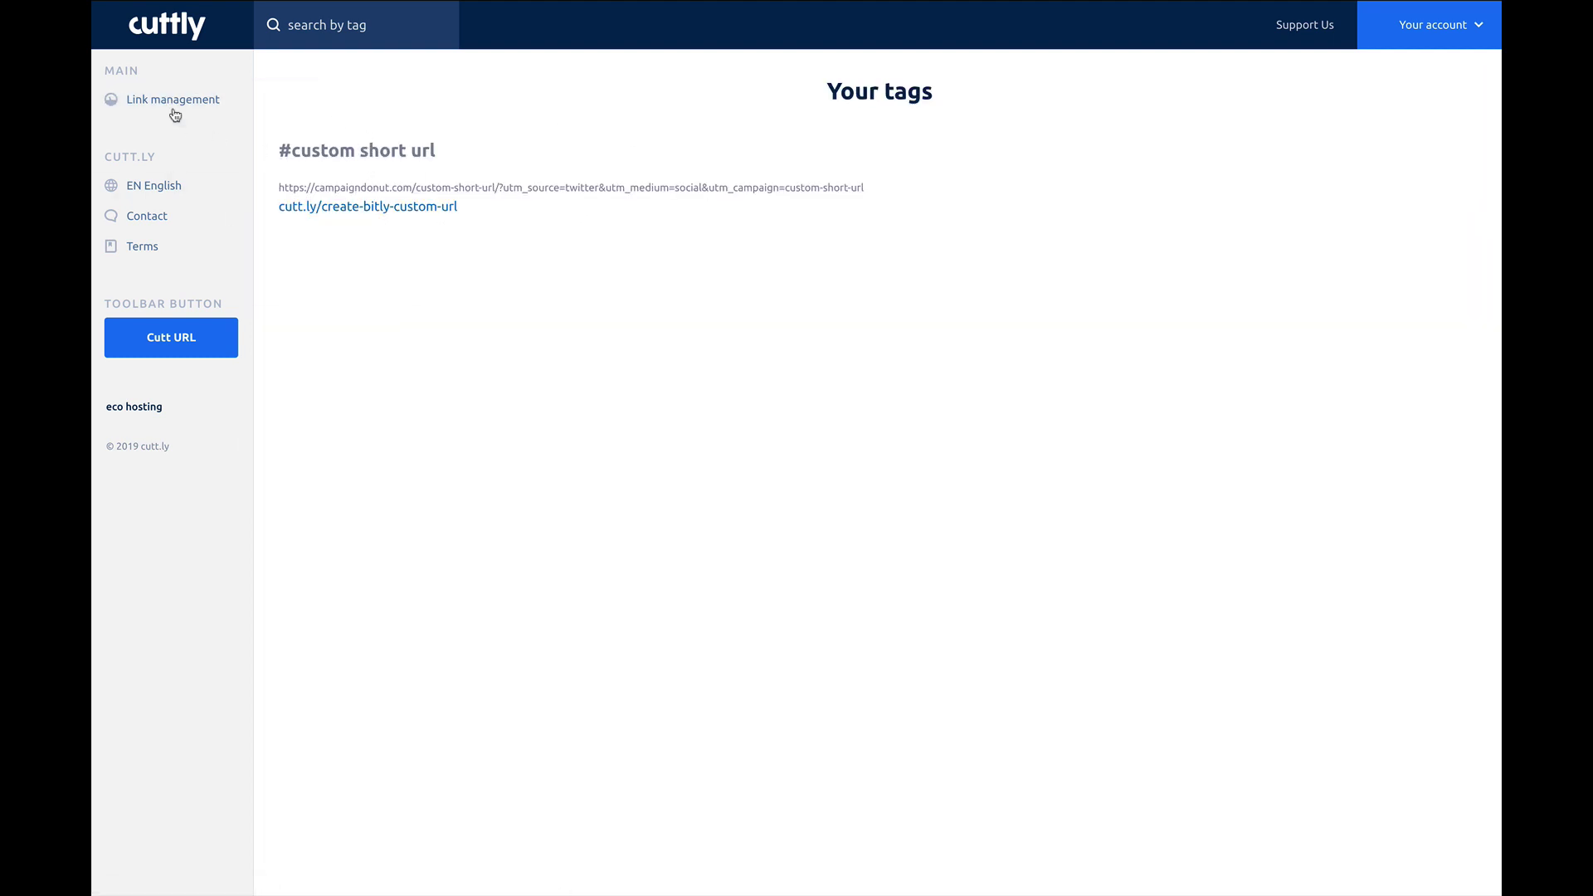
{"action": "mouse_move", "coordinate": [178, 108]}
{"action": "left_click", "coordinate": [334, 100]}
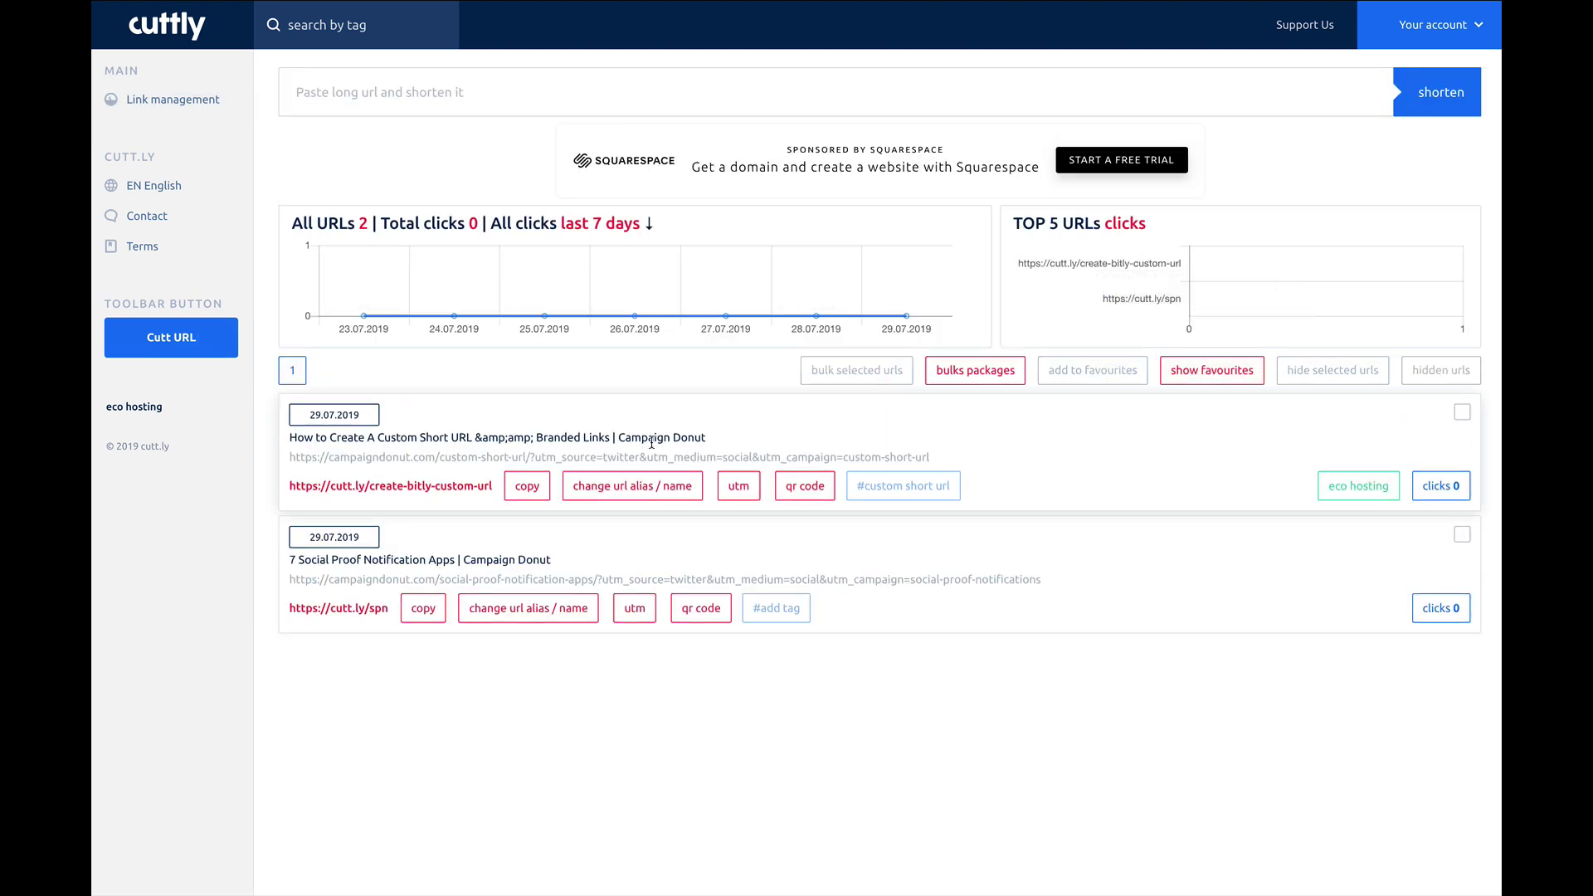
{"action": "left_click", "coordinate": [1449, 487]}
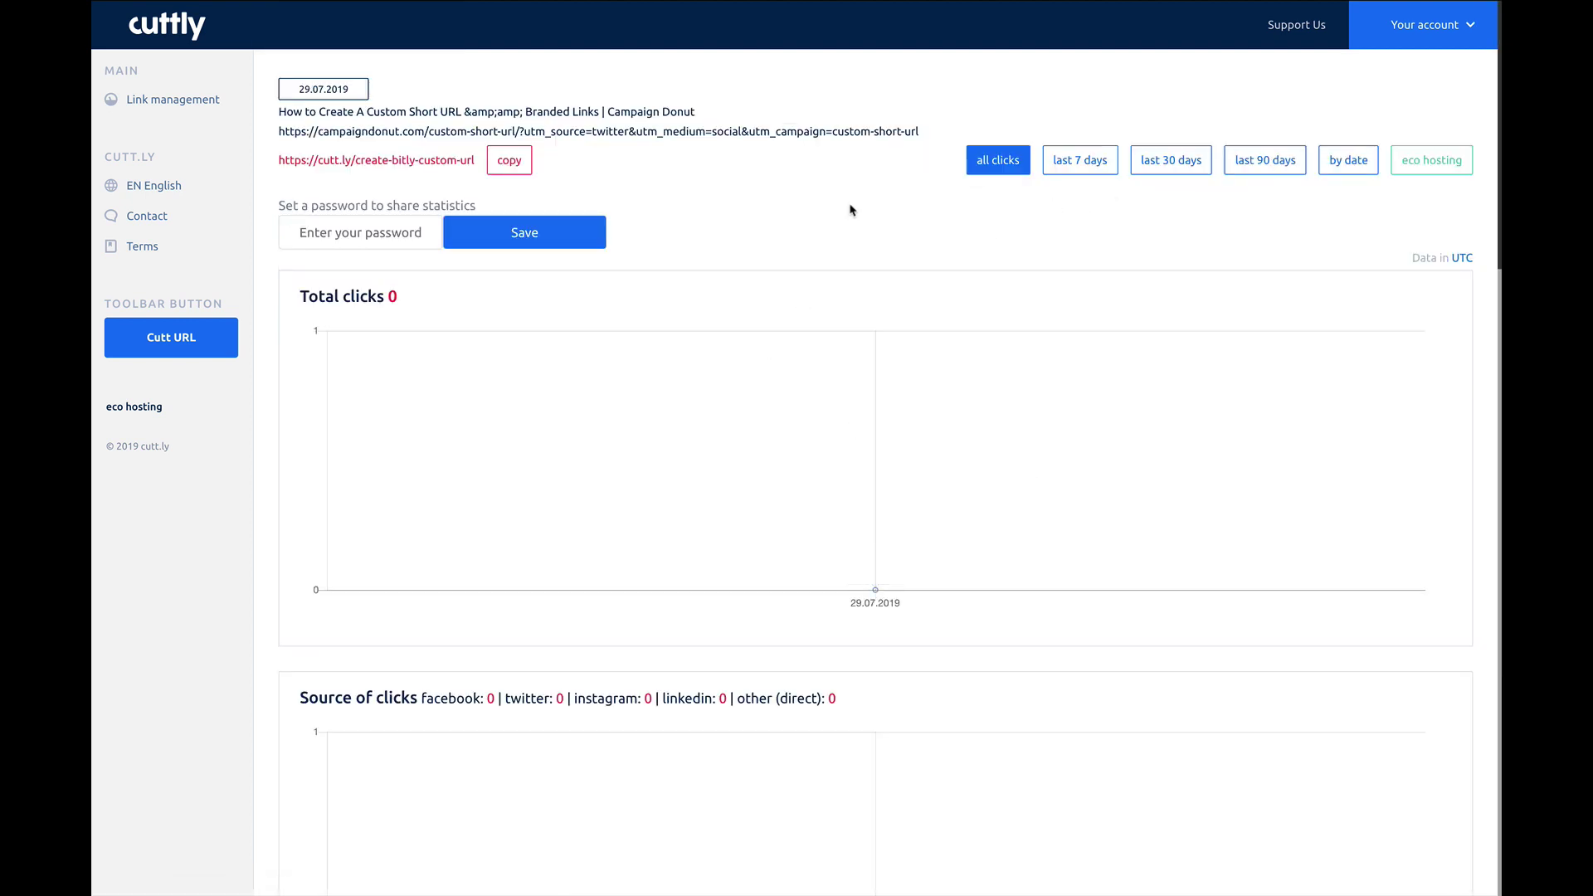
{"action": "scroll", "coordinate": [776, 232], "scroll_direction": "down", "scroll_amount": 2}
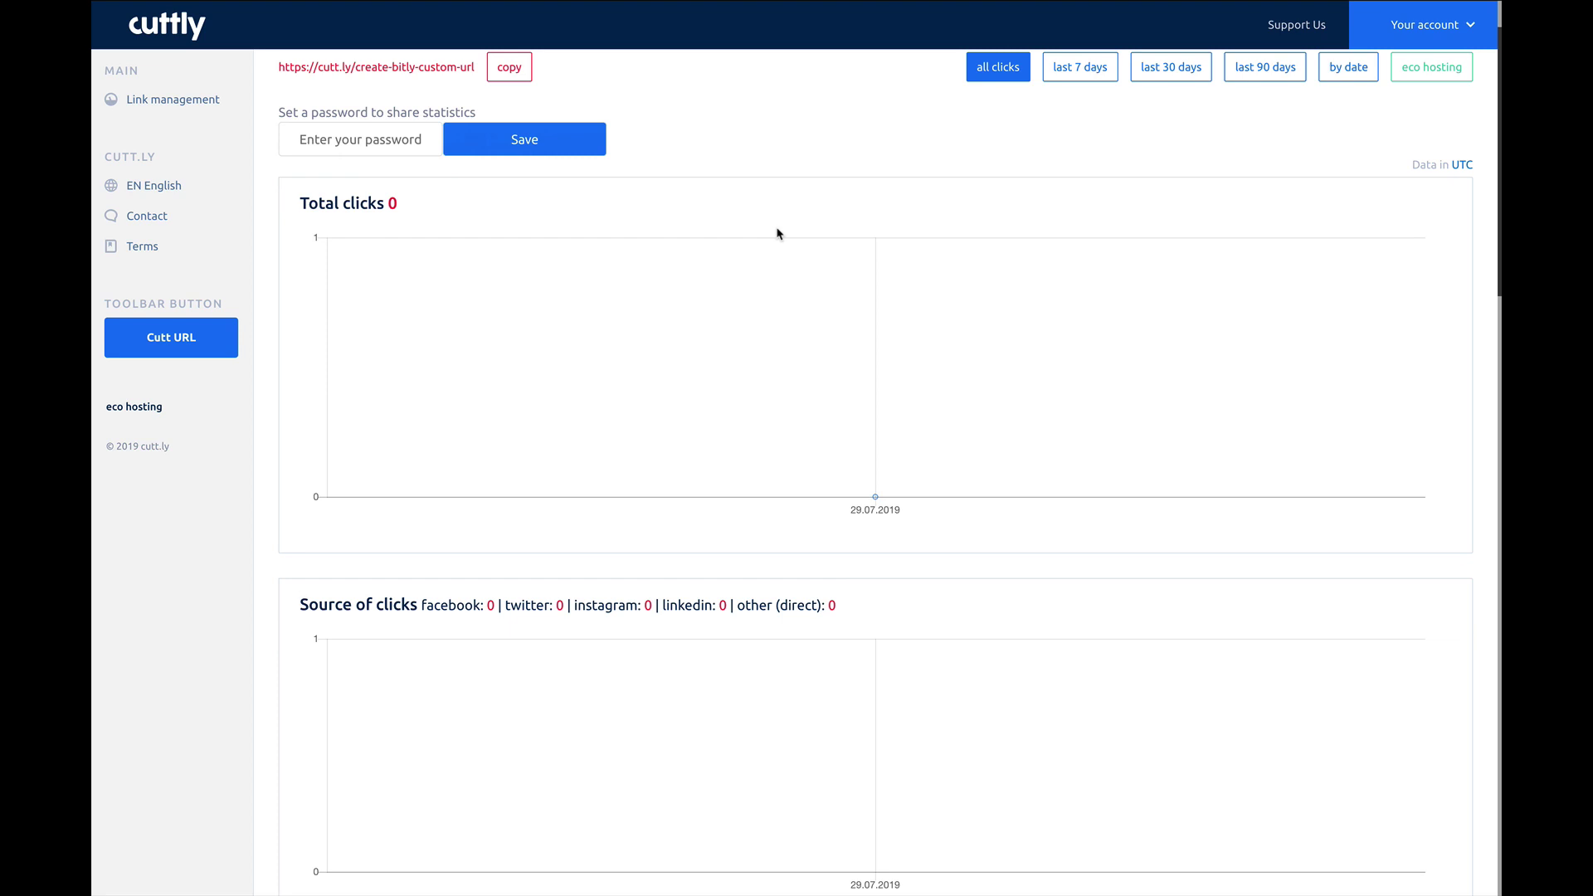
{"action": "scroll", "coordinate": [778, 233], "scroll_direction": "down", "scroll_amount": 20}
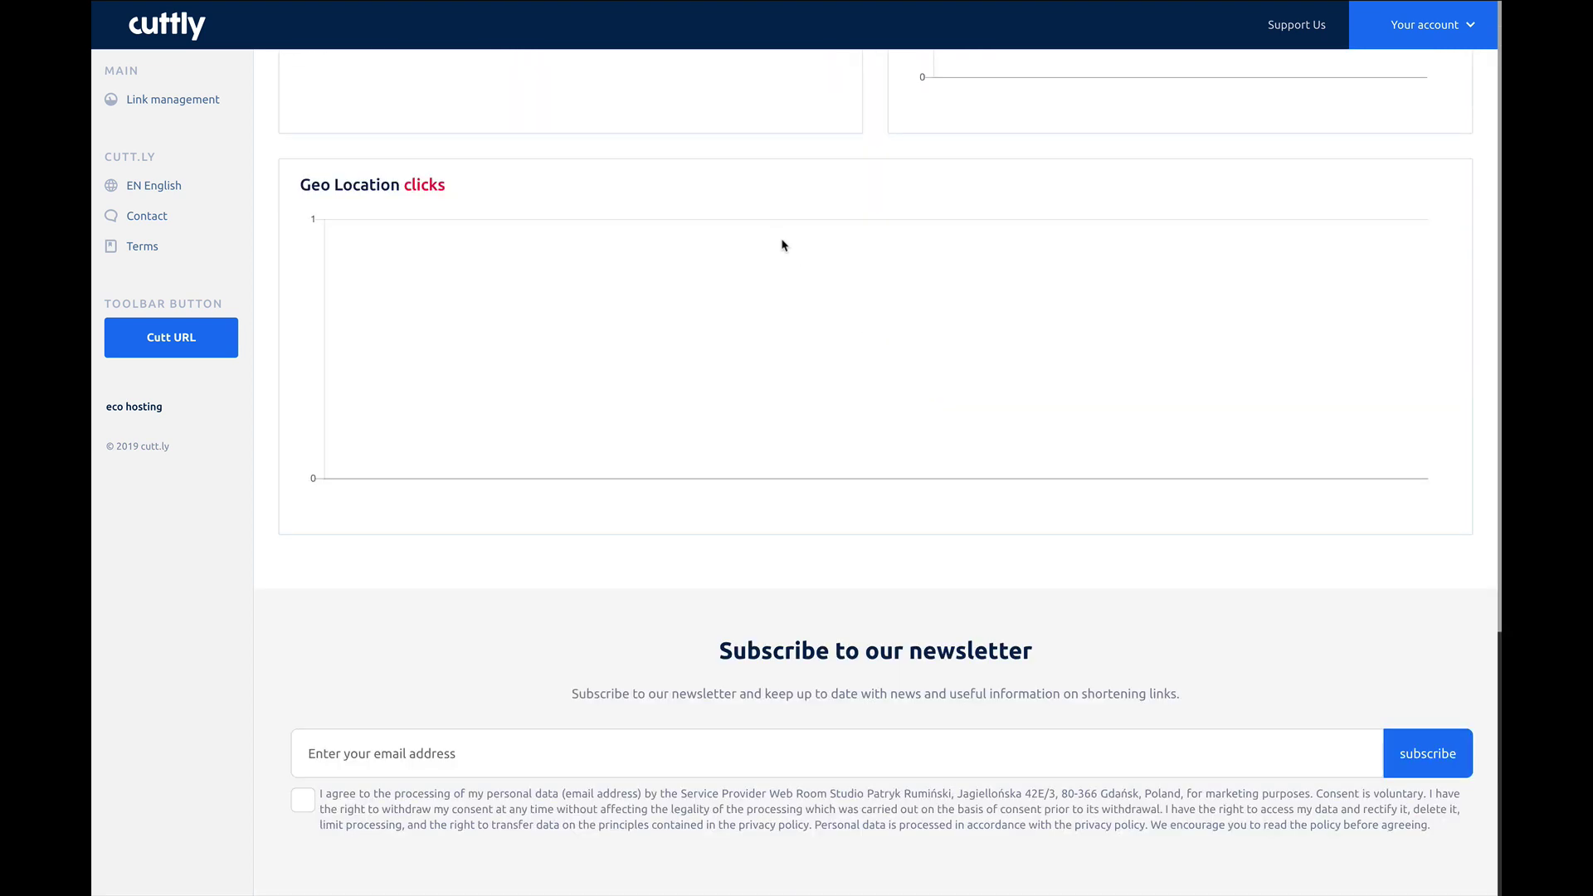
{"action": "scroll", "coordinate": [788, 249], "scroll_direction": "up", "scroll_amount": 20}
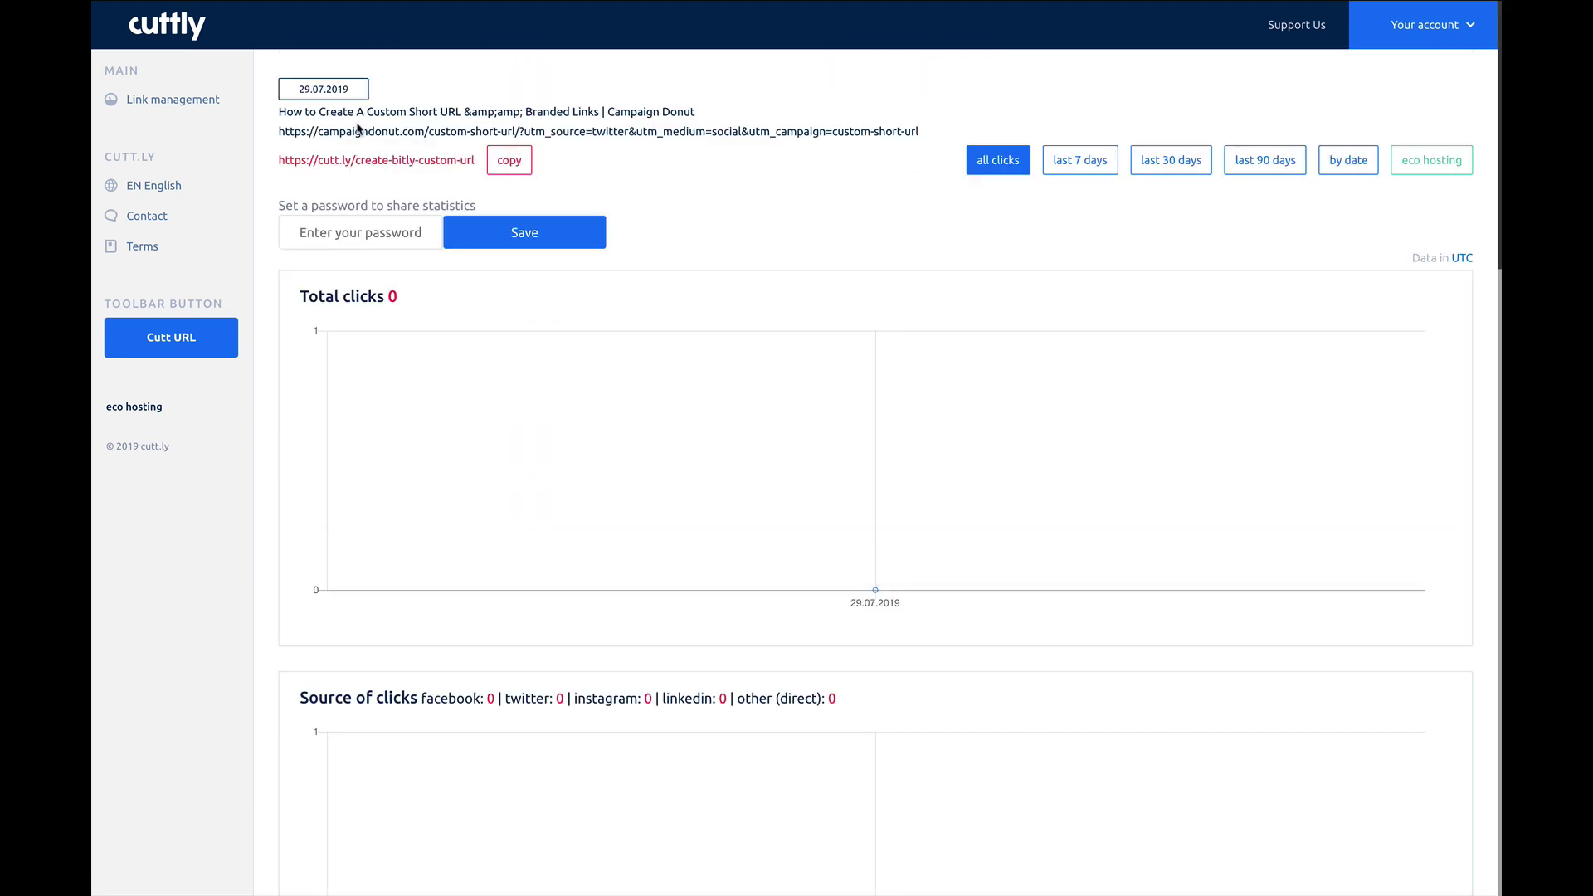
{"action": "mouse_move", "coordinate": [162, 103]}
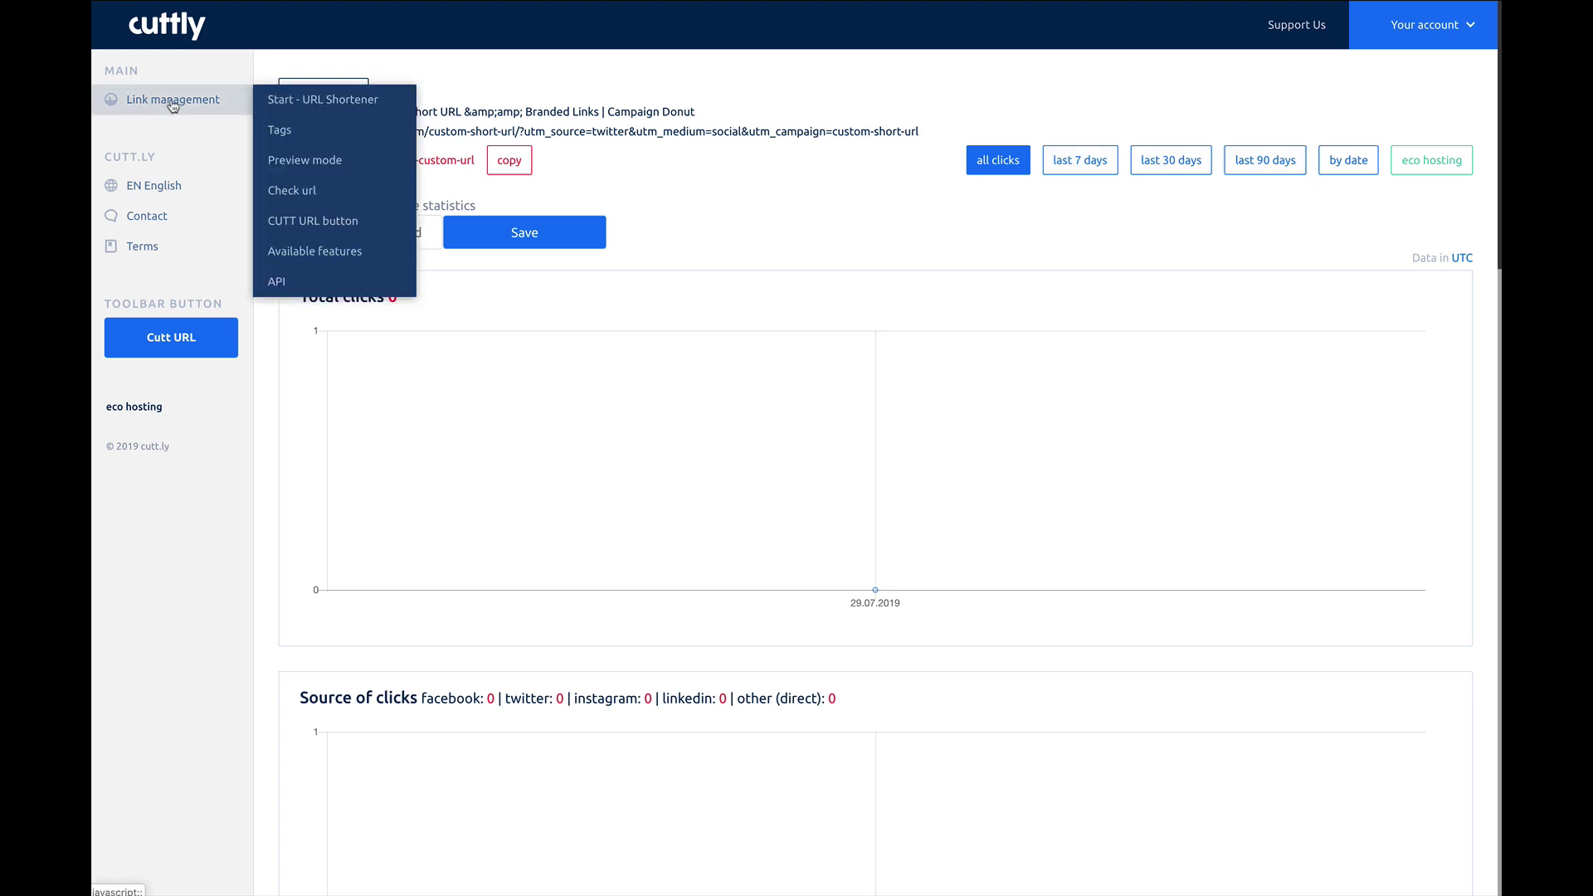
{"action": "left_click", "coordinate": [306, 103]}
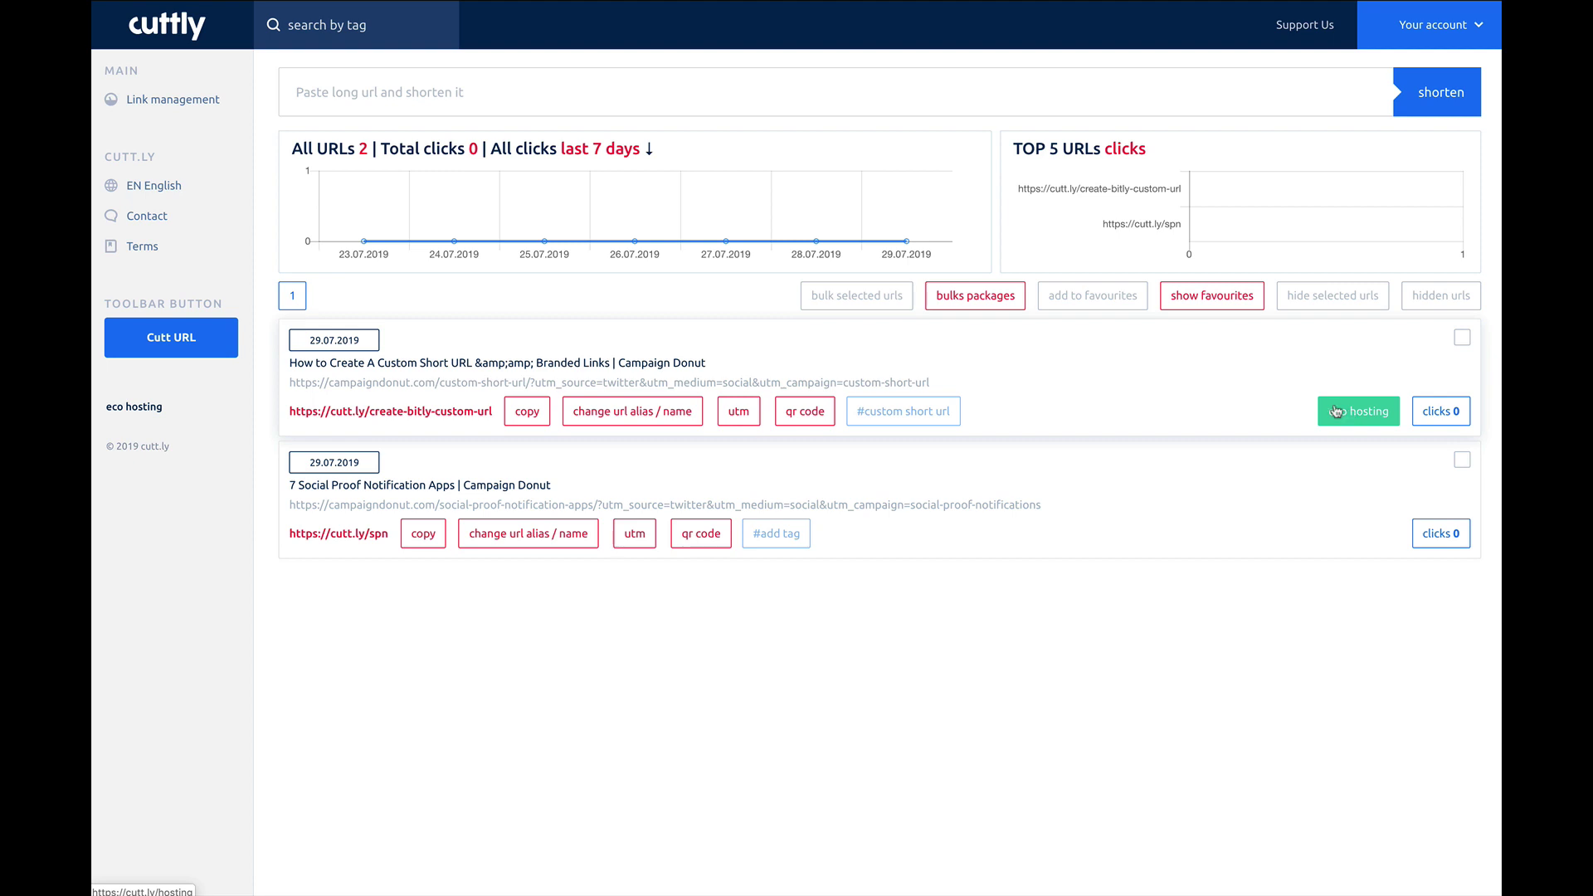
- View Preview mode info, then check cutt.ly/create-bitly-custom-url to reveal its UTM-tagged destination
{"action": "mouse_move", "coordinate": [191, 100]}
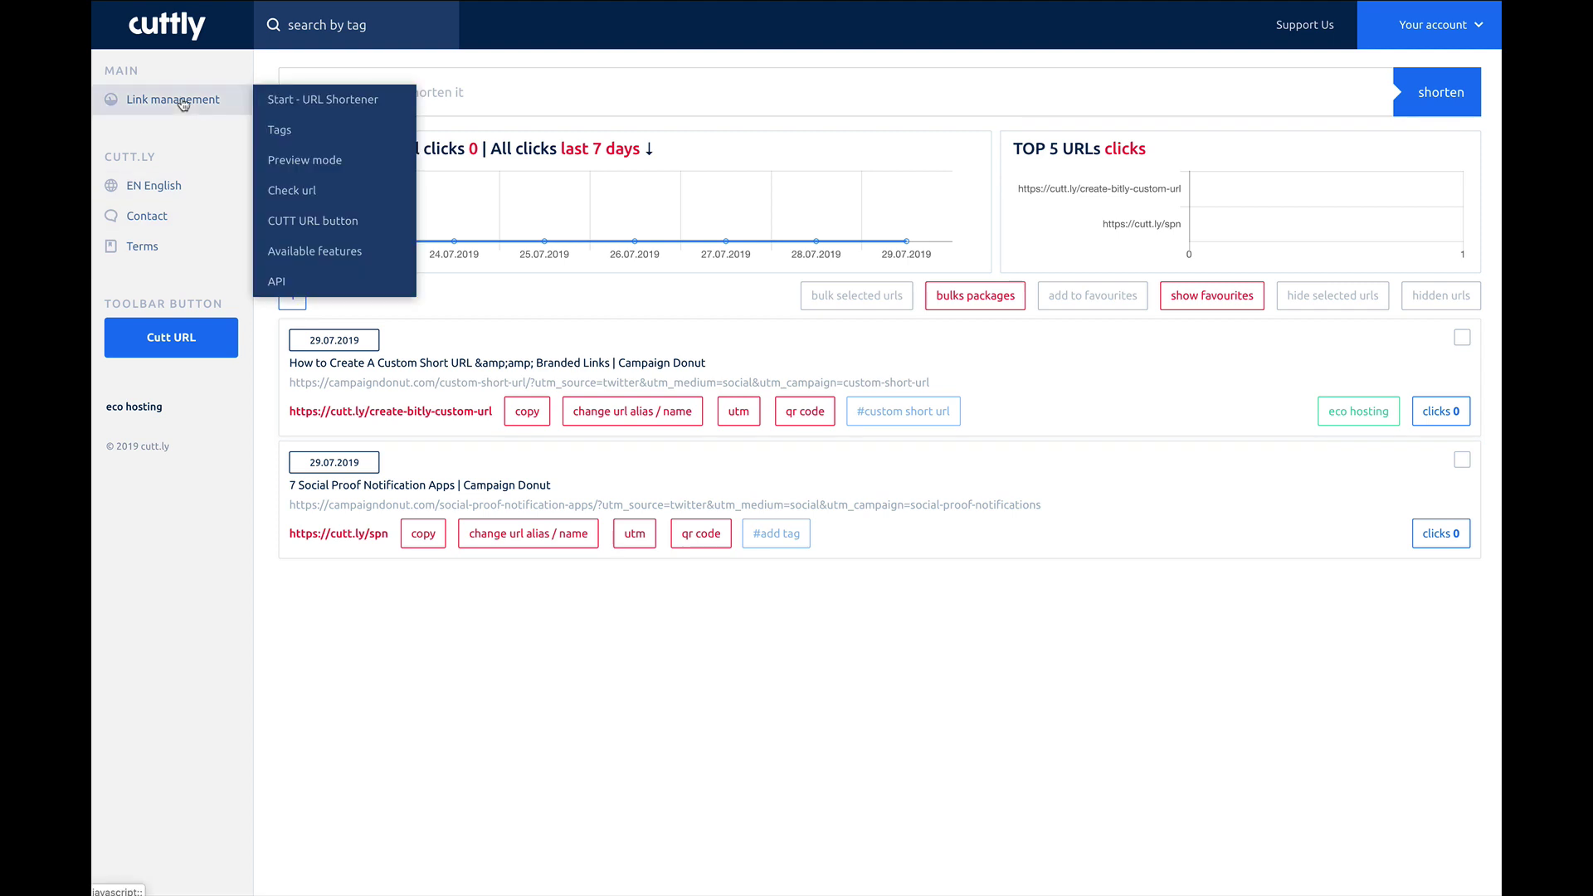
{"action": "left_click", "coordinate": [329, 162]}
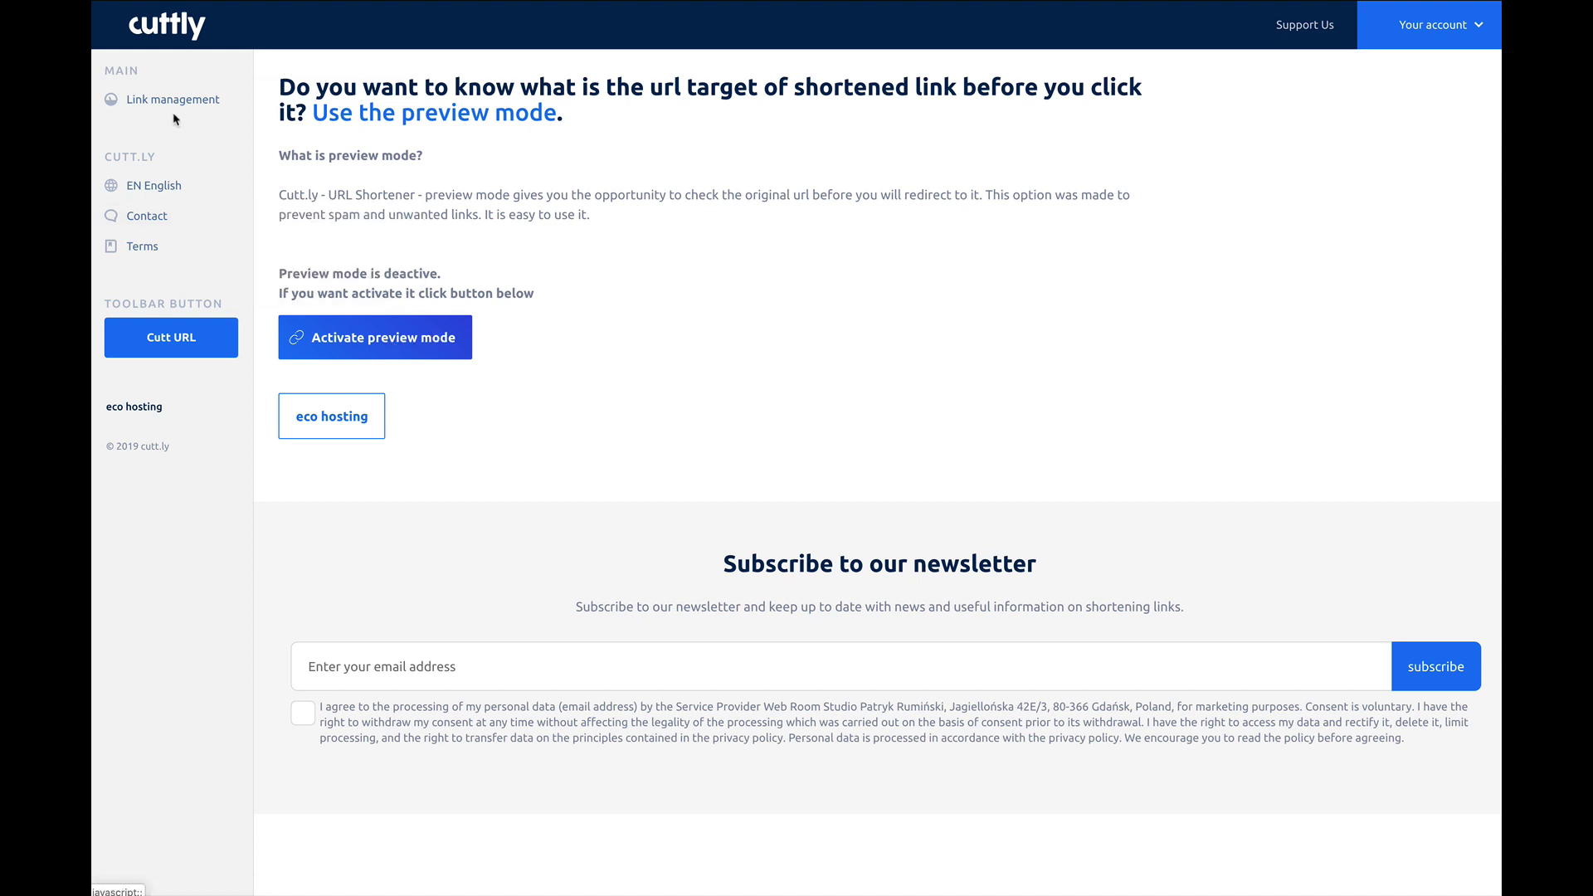
{"action": "mouse_move", "coordinate": [191, 100]}
{"action": "left_click", "coordinate": [318, 193]}
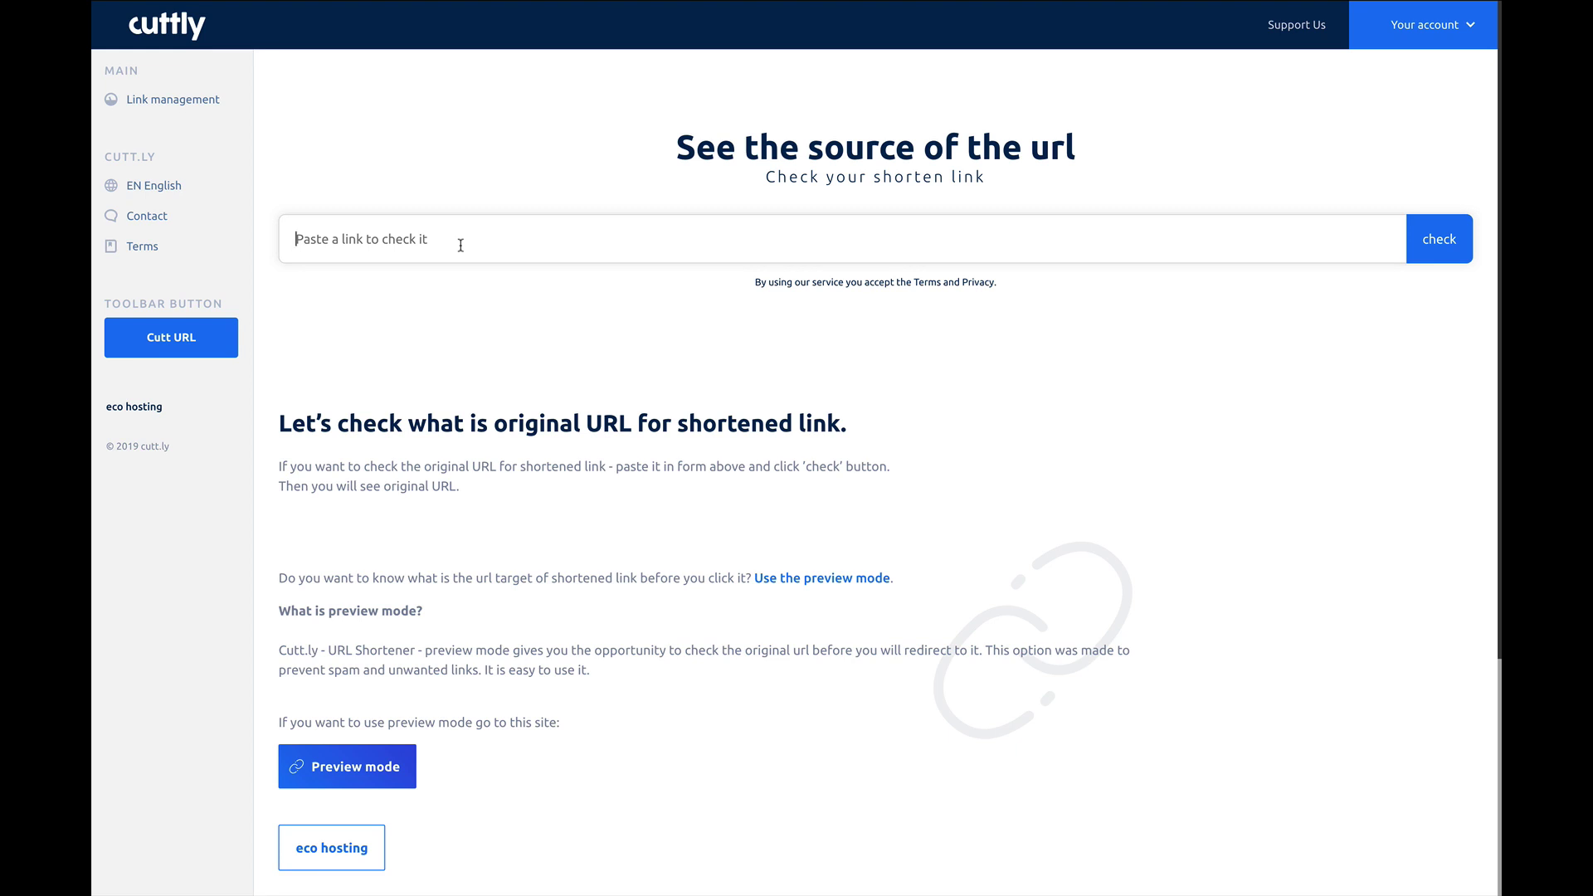
{"action": "type", "text": "https://cutt.ly/create-bitly-custom-url"}
{"action": "left_click", "coordinate": [1426, 249]}
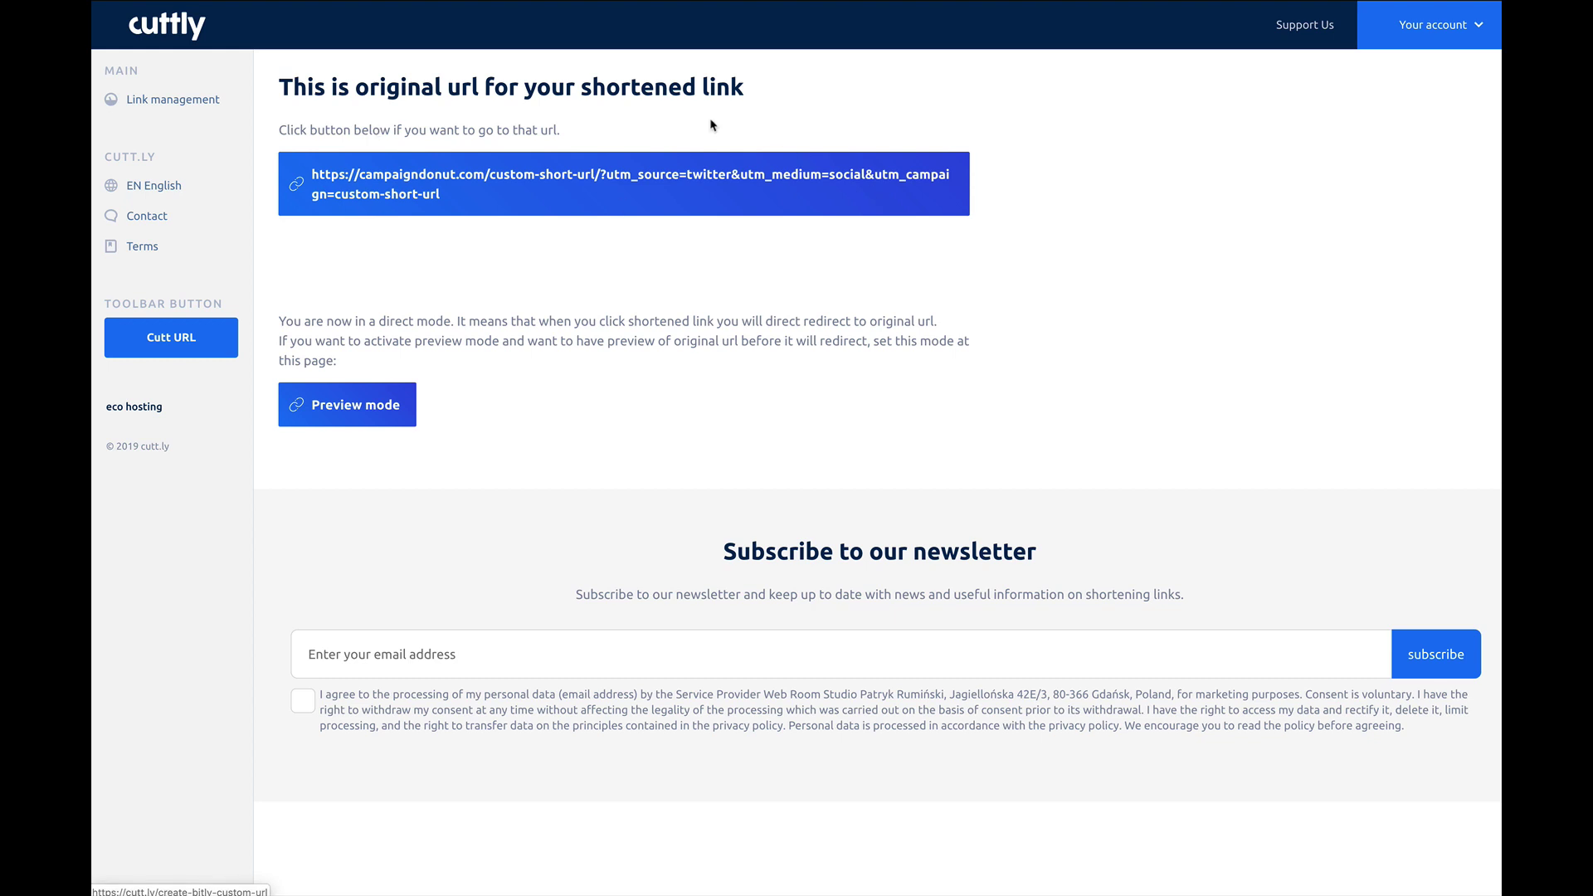
{"action": "mouse_move", "coordinate": [166, 99]}
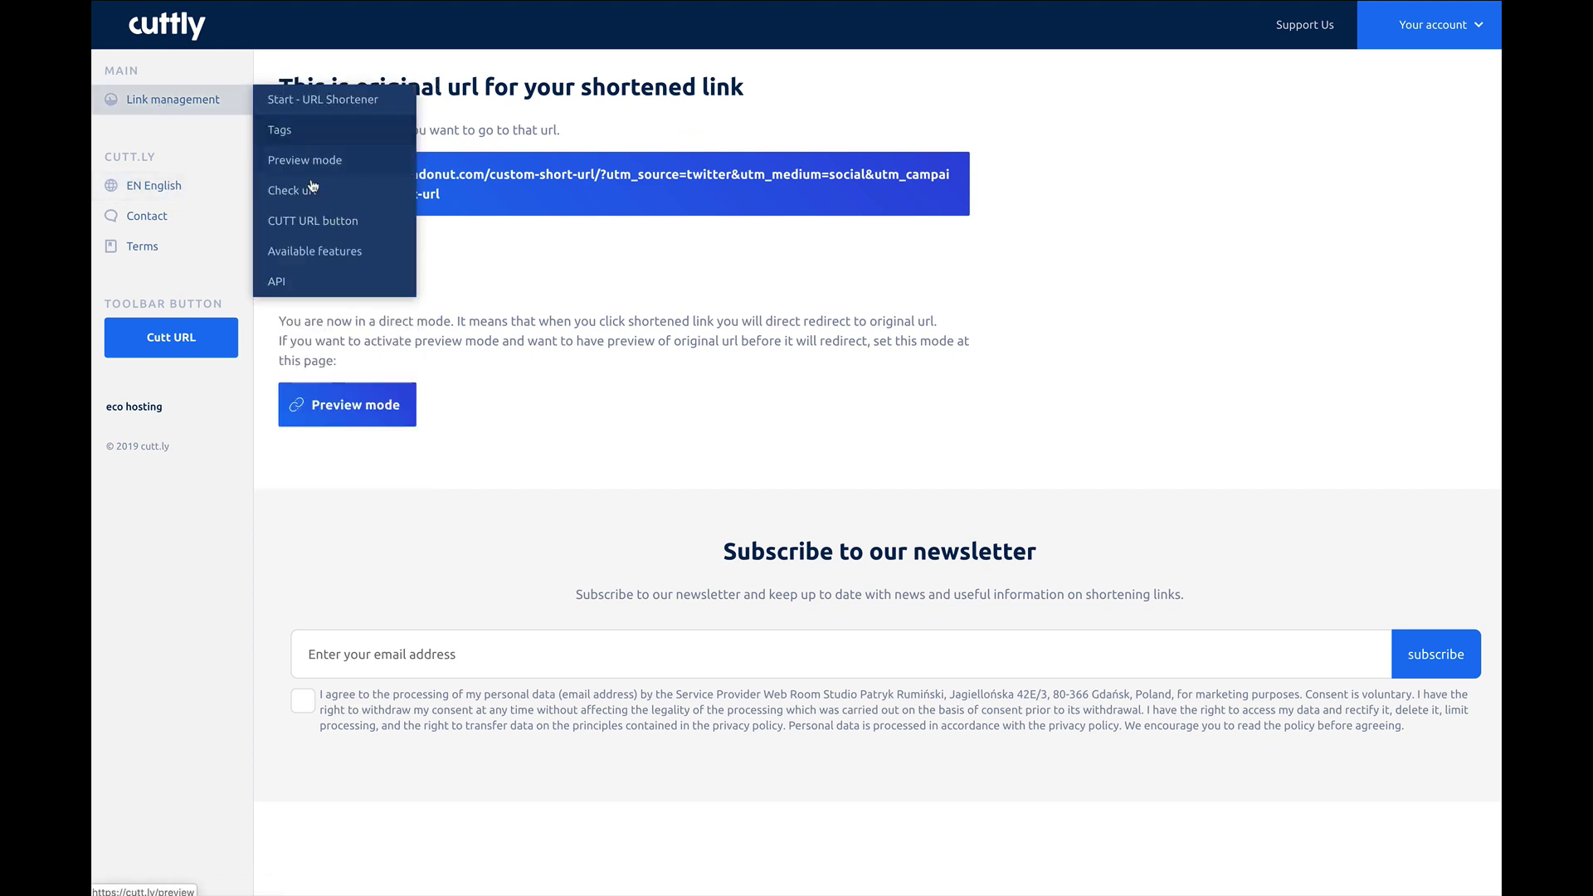
- Try dragging the CUTT URL button to the toolbar, then go back to the link dashboard
{"action": "left_click", "coordinate": [316, 222]}
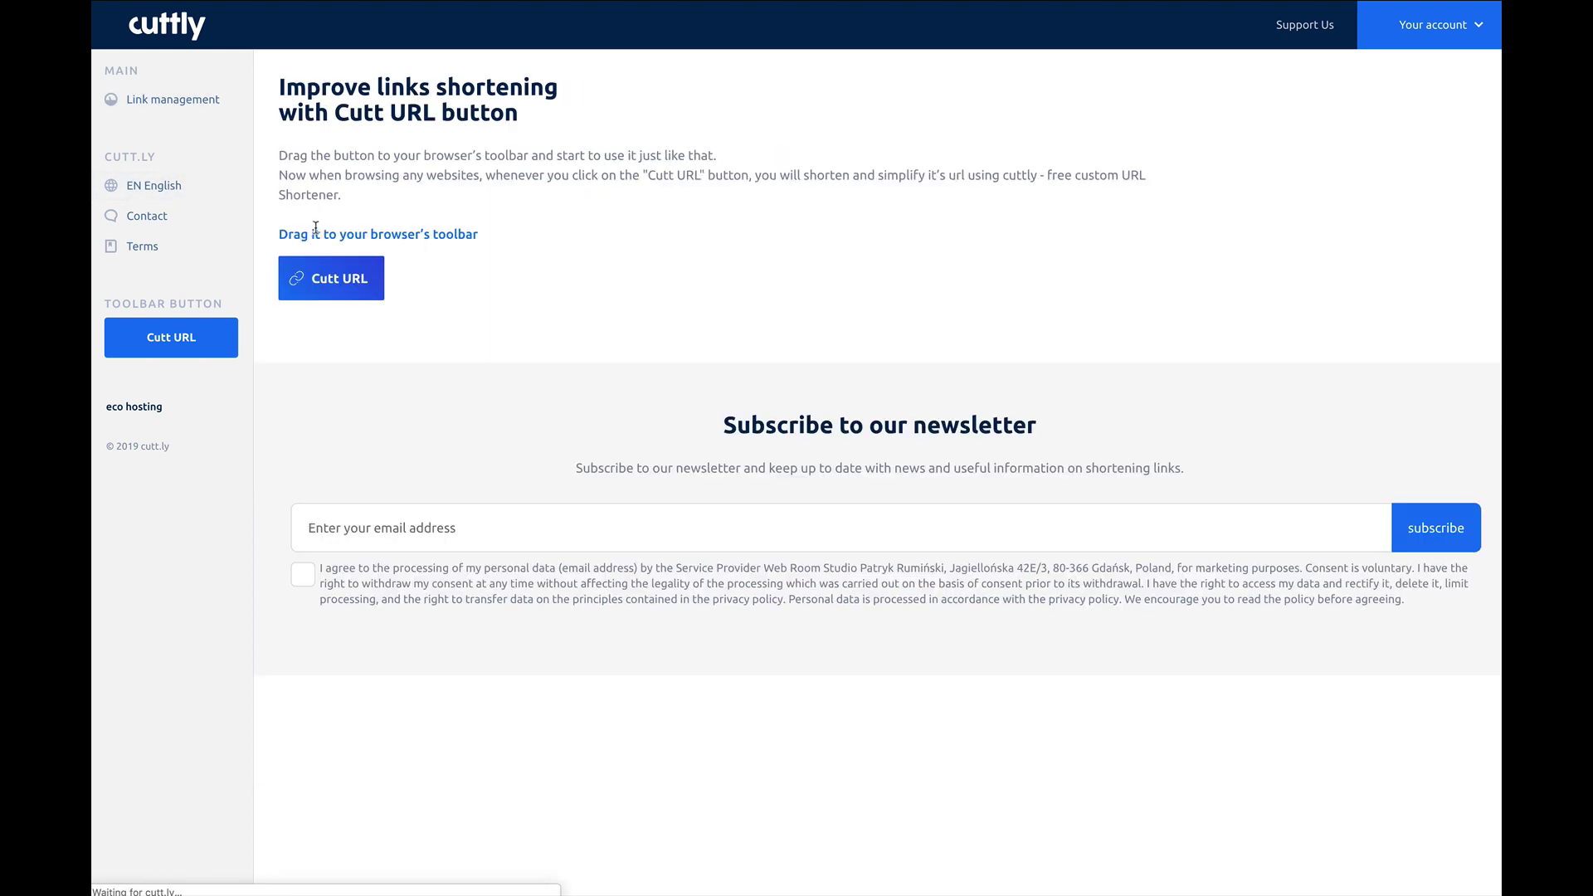
{"action": "left_click_drag", "start_coordinate": [328, 287], "coordinate": [846, 161]}
{"action": "mouse_move", "coordinate": [128, 104]}
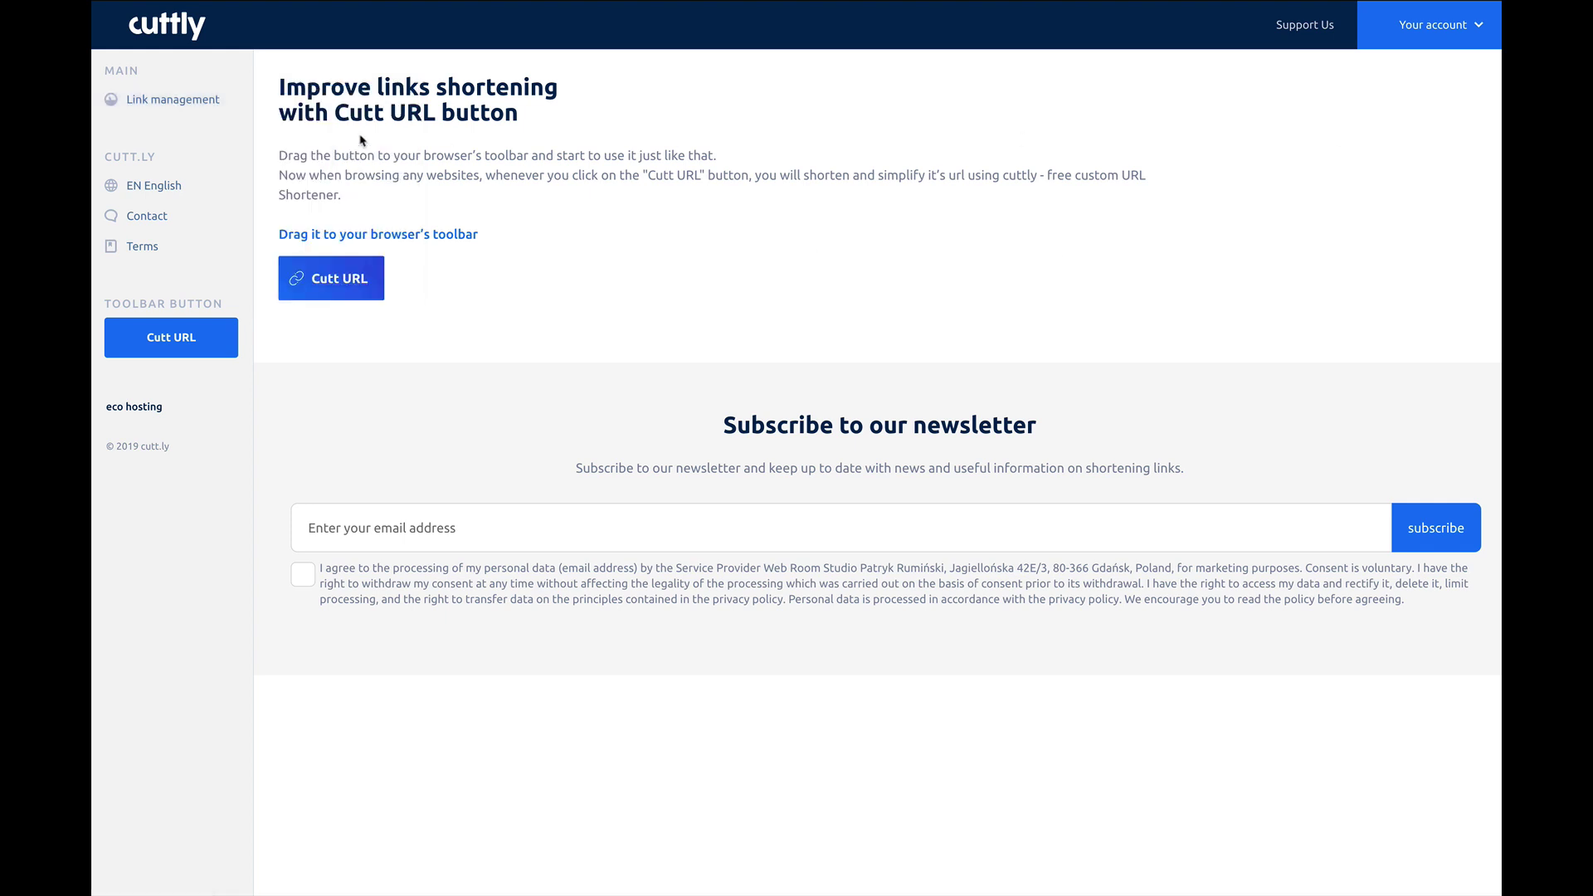
{"action": "left_click", "coordinate": [284, 101]}
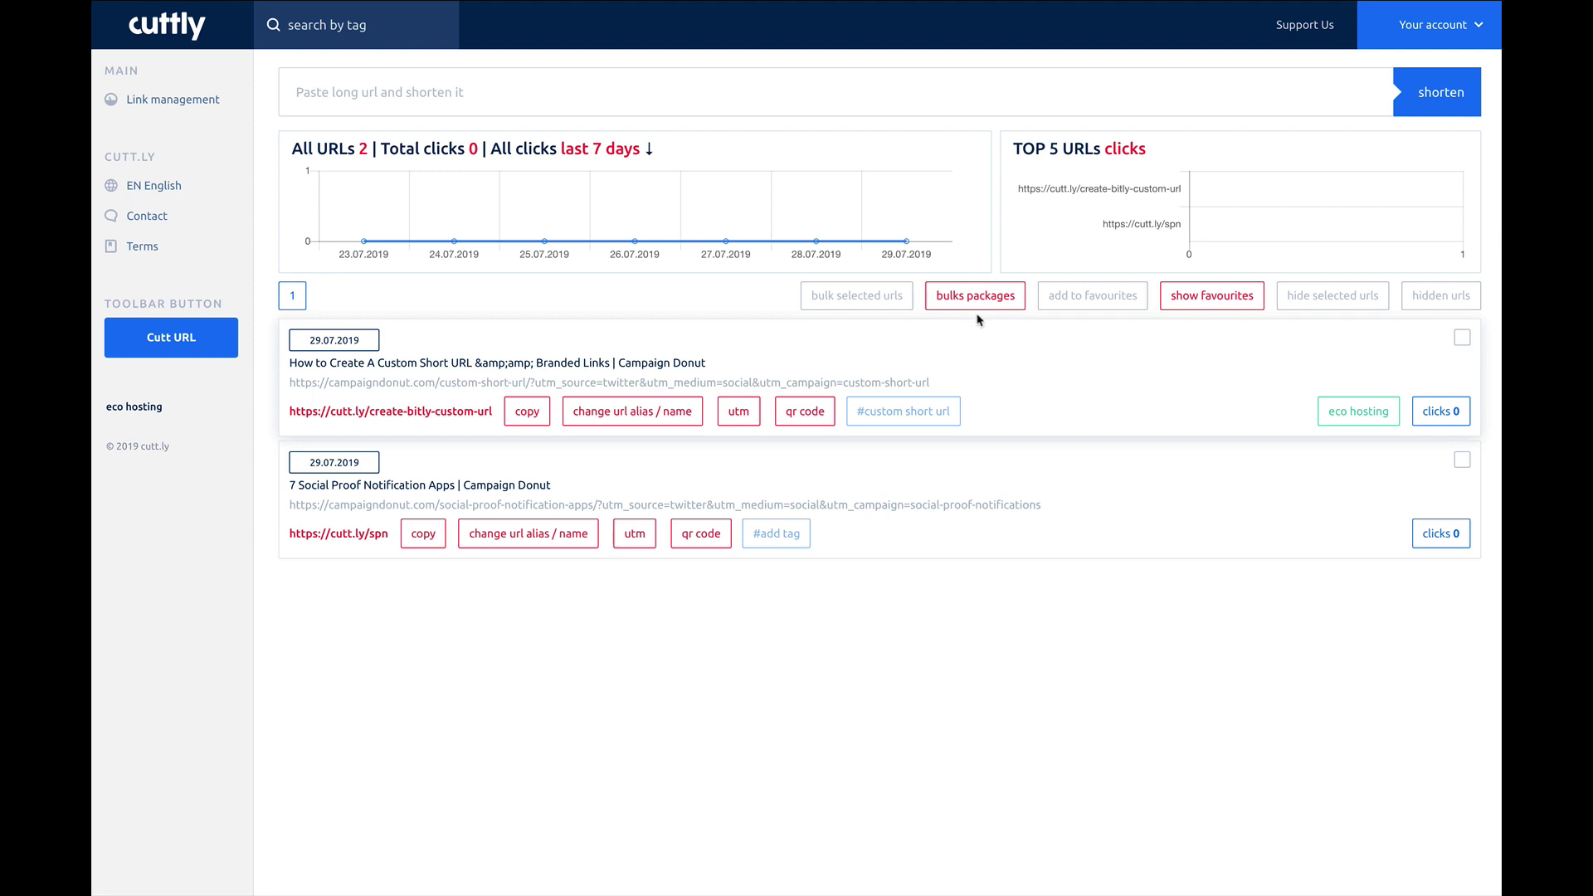
{"action": "mouse_move", "coordinate": [817, 243]}
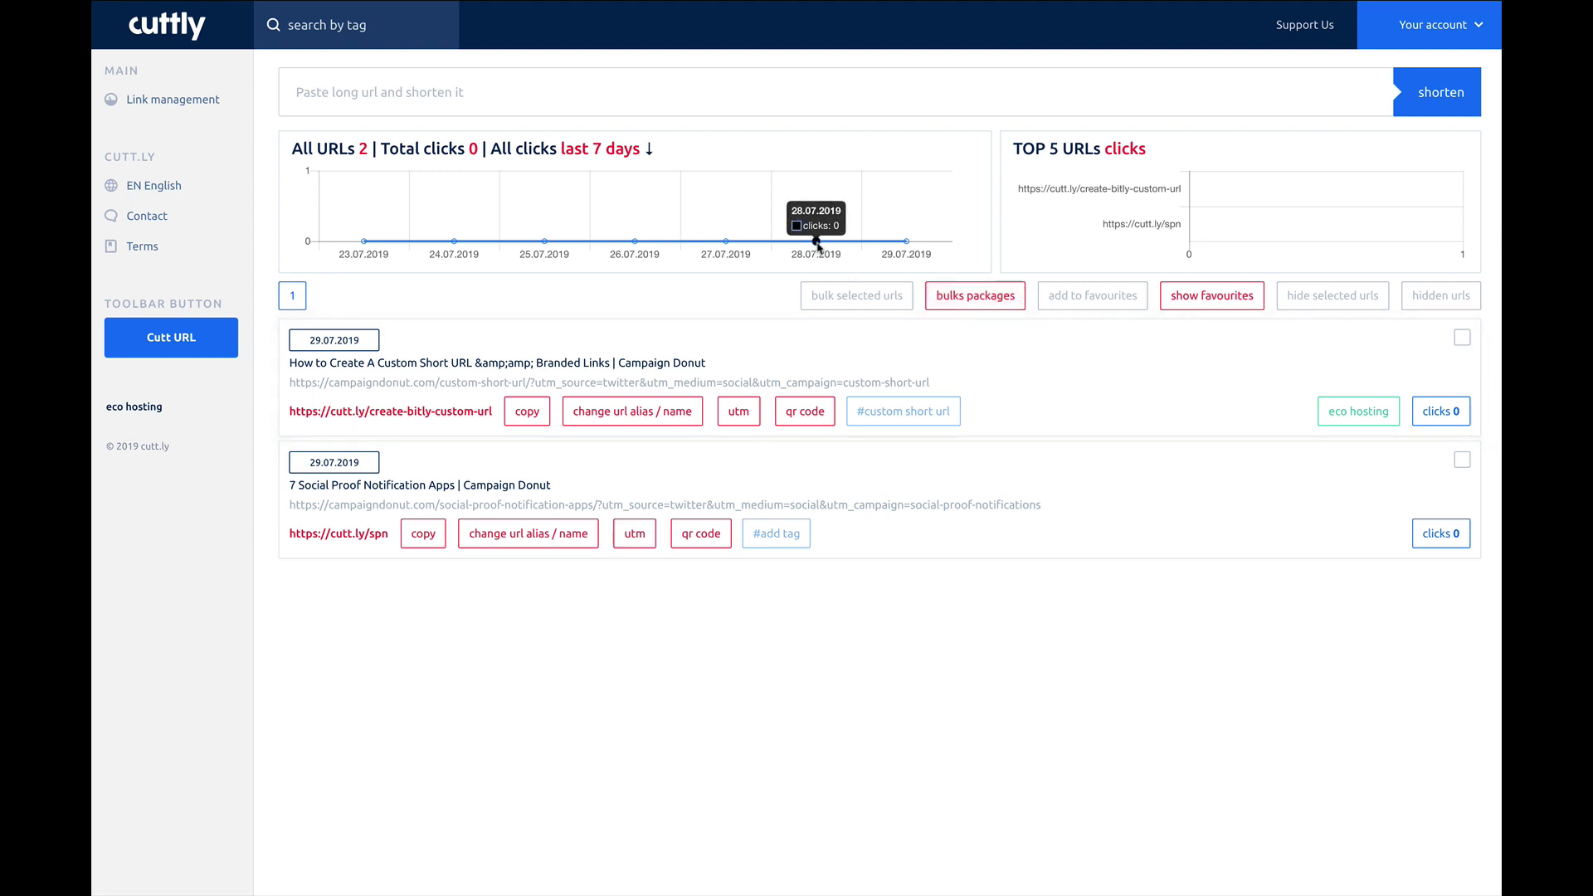